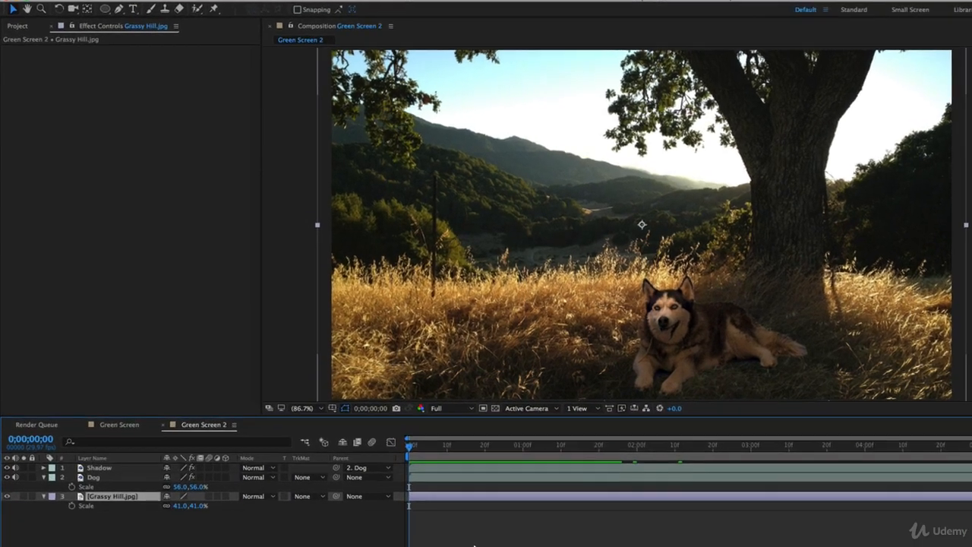
- Try shifting the Grassy Hill.jpg layer horizontally to X 675, and undo the shift
key("p")
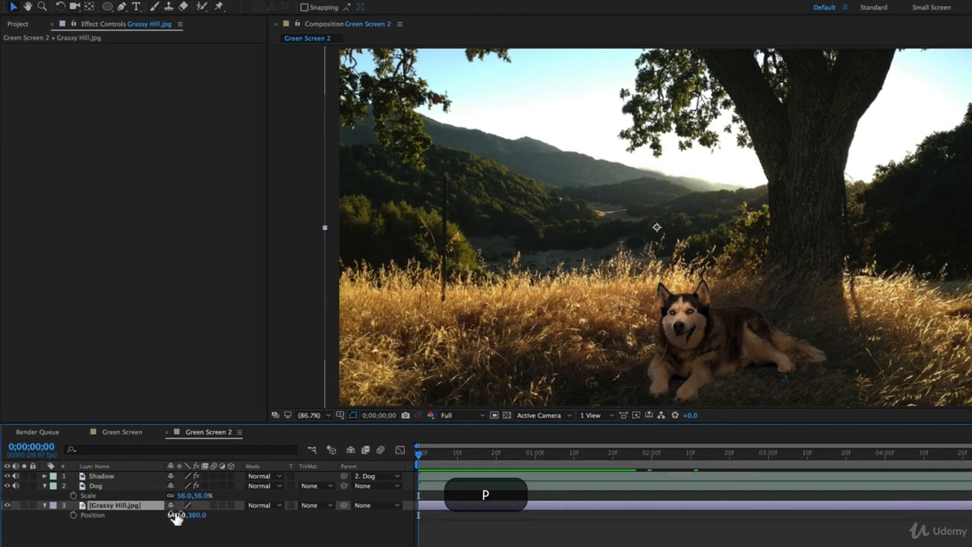
left_click_drag(175, 515, 200, 523)
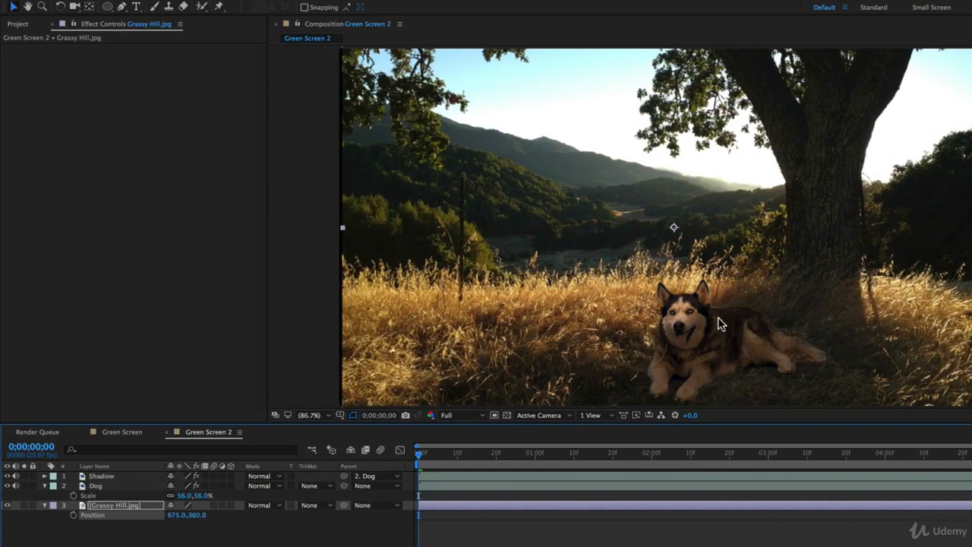
key("super+z")
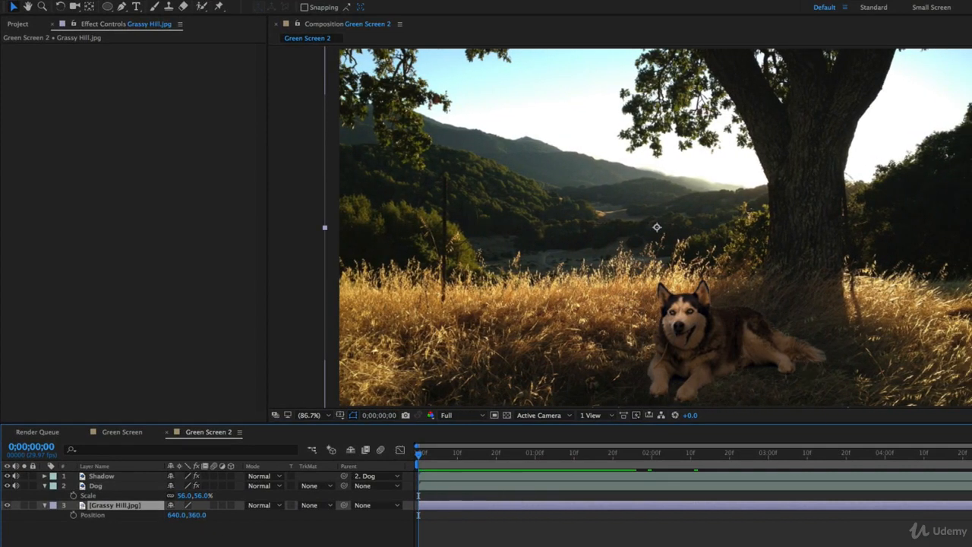
- Parent the Dog layer to Grassy Hill.jpg and test the link by shifting the background to X 656 and undoing the shift
key("super+shift+a")
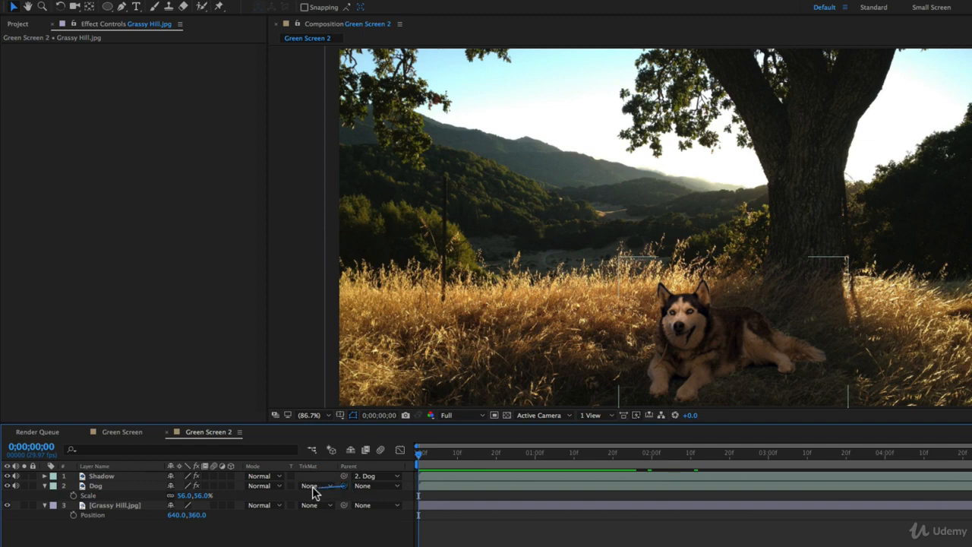
left_click_drag(312, 486, 99, 507)
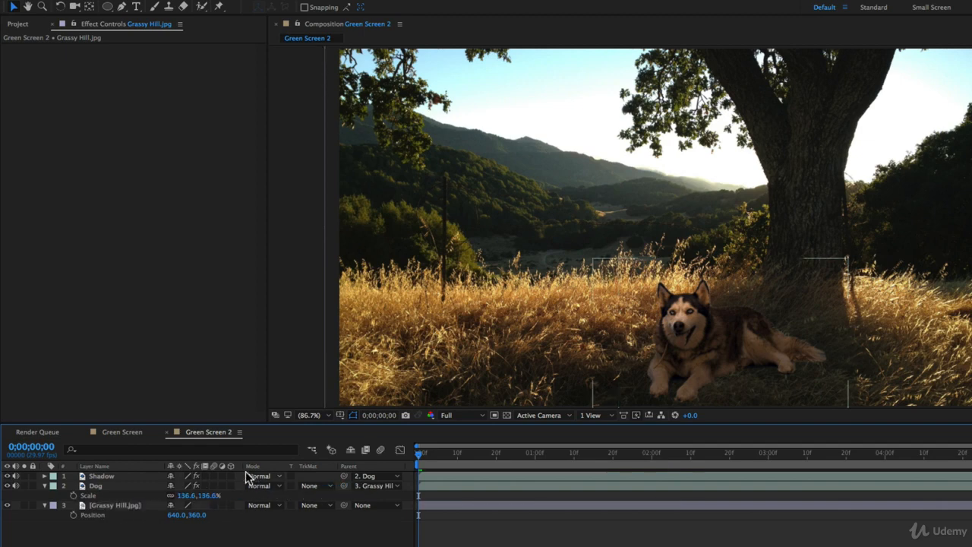
mouse_move(170, 519)
left_mouse_down()
mouse_move(179, 519)
mouse_move(161, 517)
mouse_move(187, 527)
left_mouse_up()
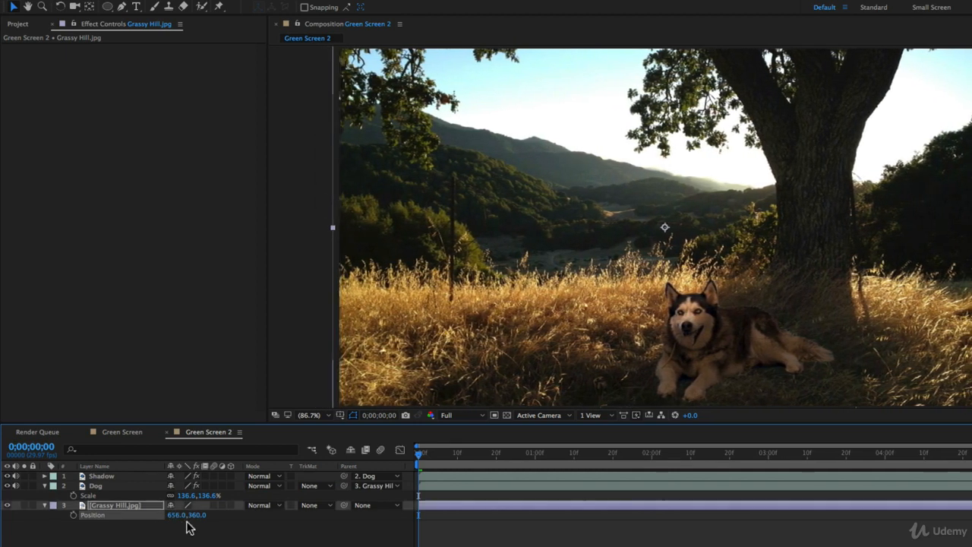
key("super+z")
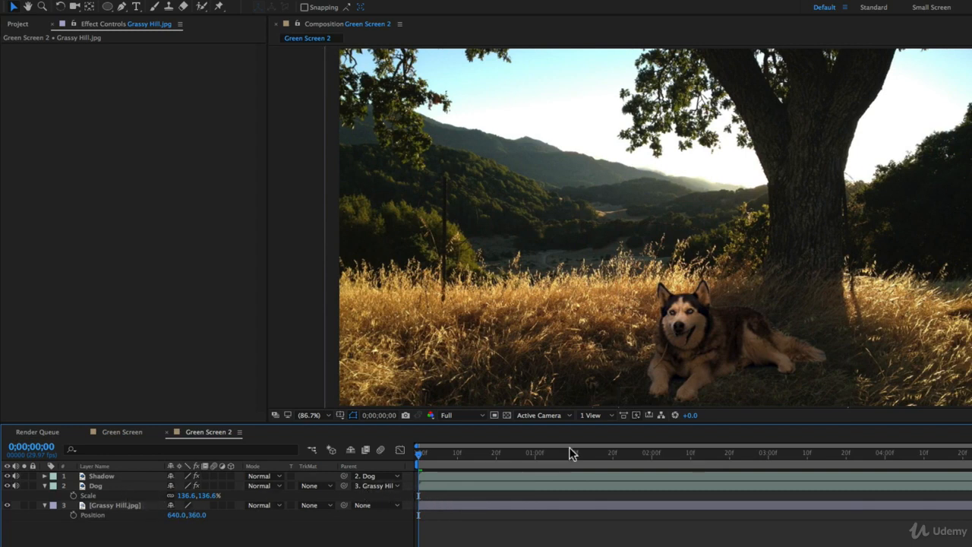
- Keyframe the Grassy Hill.jpg position from X 659 at the composition start to X 631 at 0;00;06;09
left_click(73, 515)
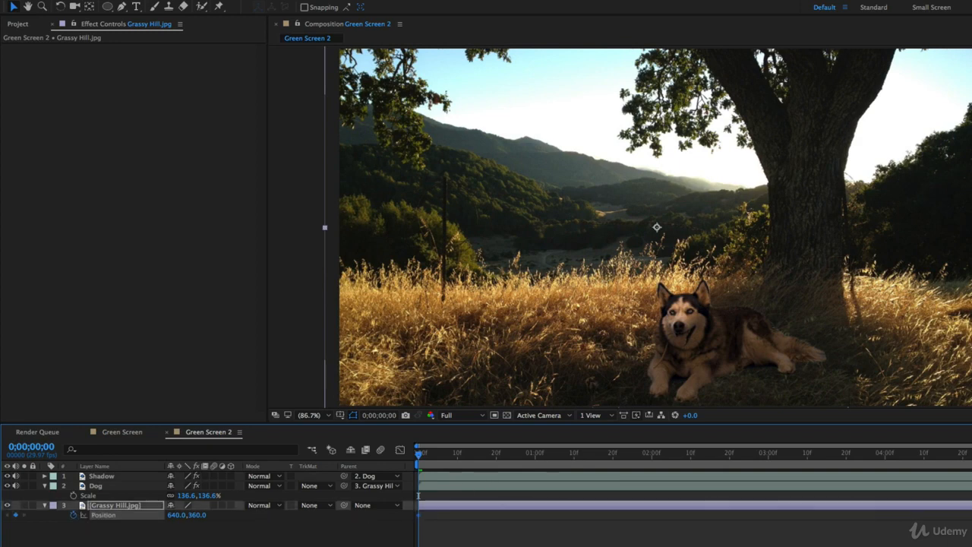
left_click_drag(182, 514, 185, 512)
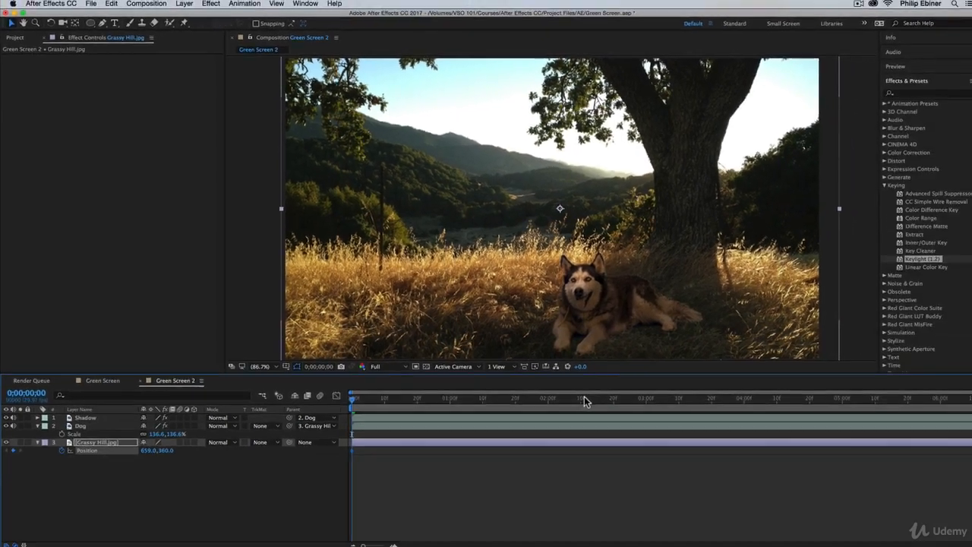
left_click_drag(696, 454, 870, 399)
key("space")
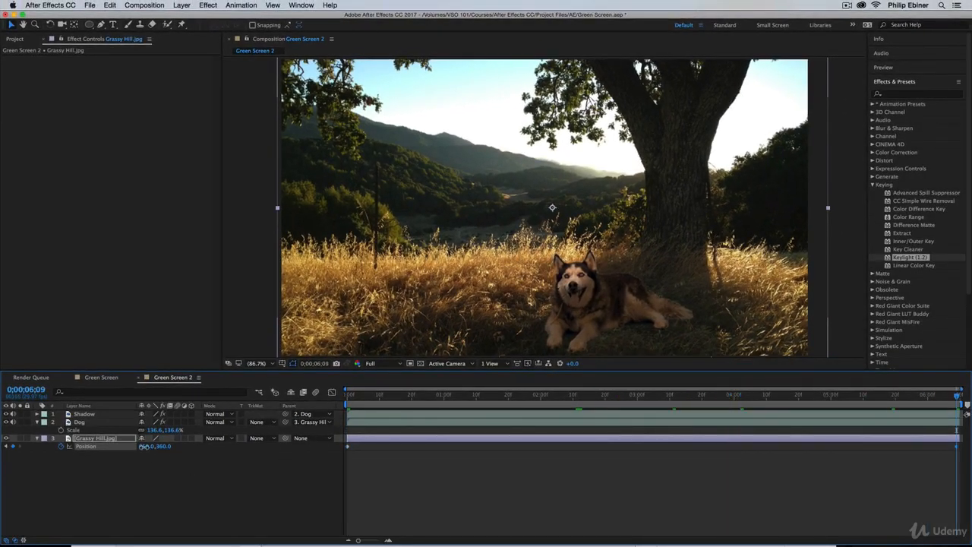
left_click_drag(142, 446, 129, 446)
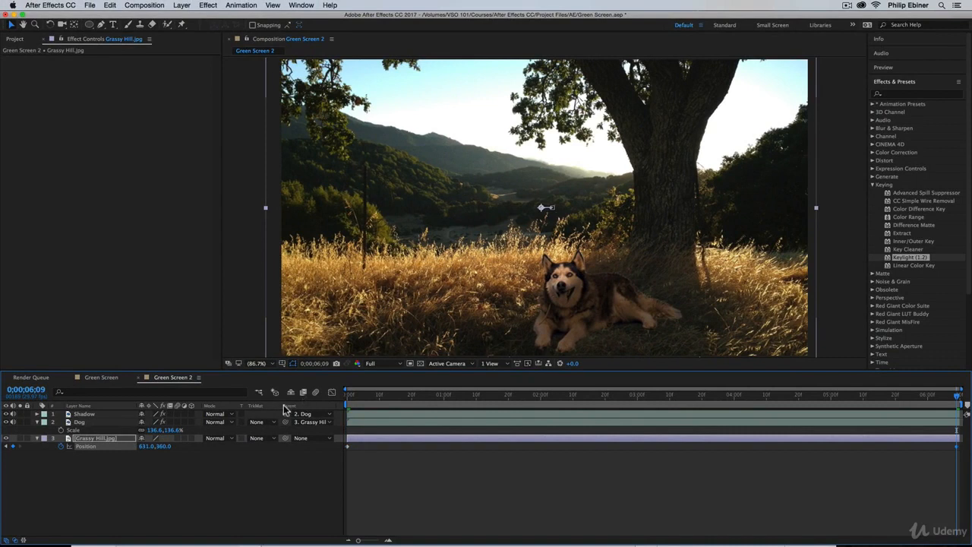
- Preview the background pan with the dog from the start of the composition
left_click(355, 395)
key("space")
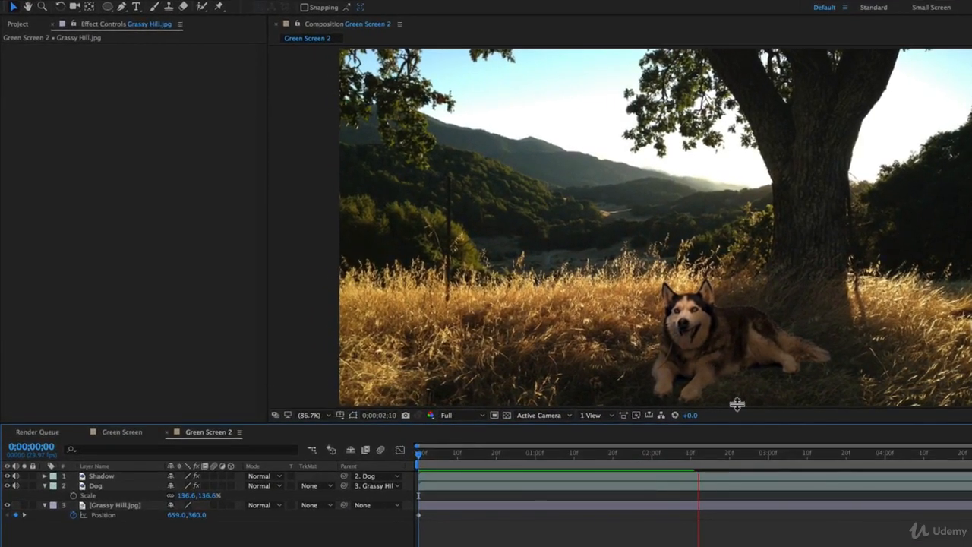
key("space")
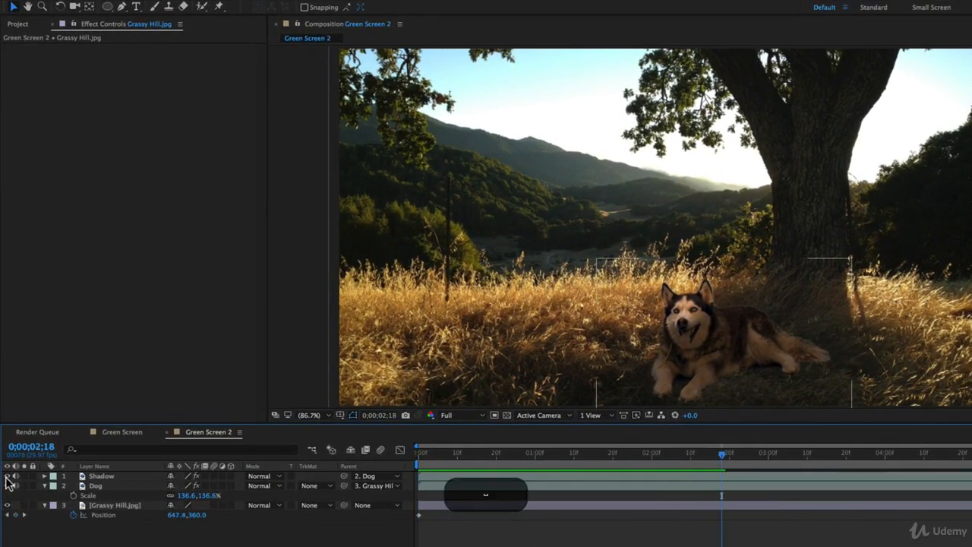
- Hide the Shadow and Dog layers and play the background pan alone from the start
left_click(7, 485)
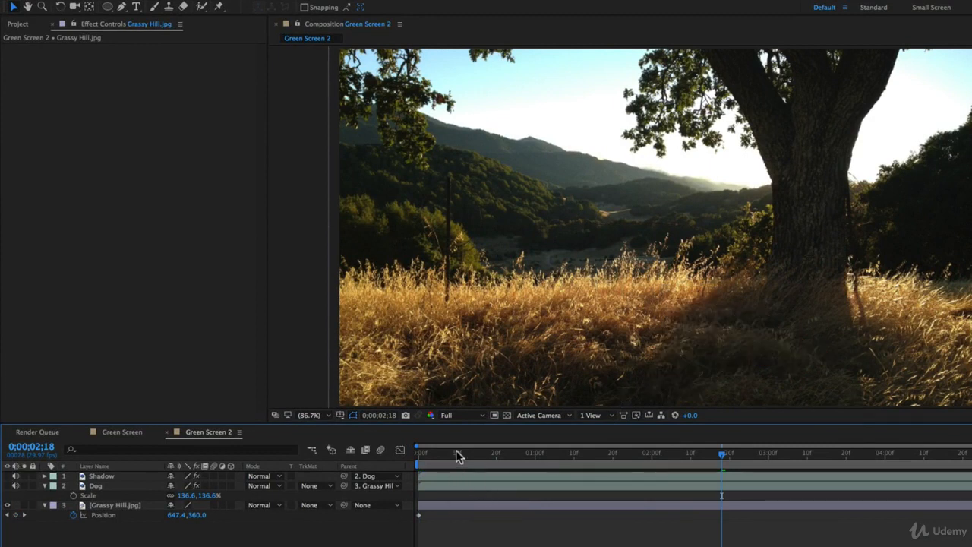
key("Home")
key("space")
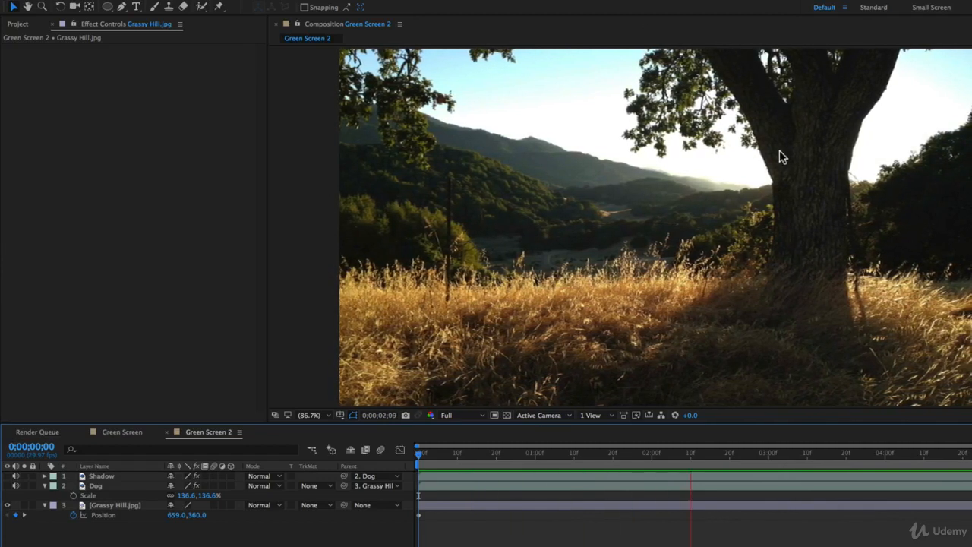
key("space")
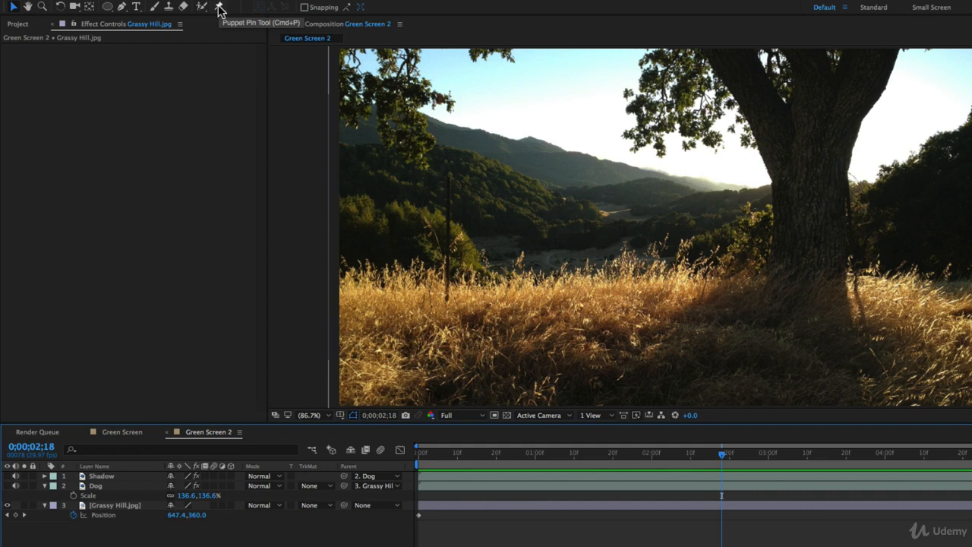
- Duplicate the Grassy Hill.jpg layer and place puppet pins down the outer side of the tree's hanging foliage on the upper copy
left_click(444, 511)
key("super+d")
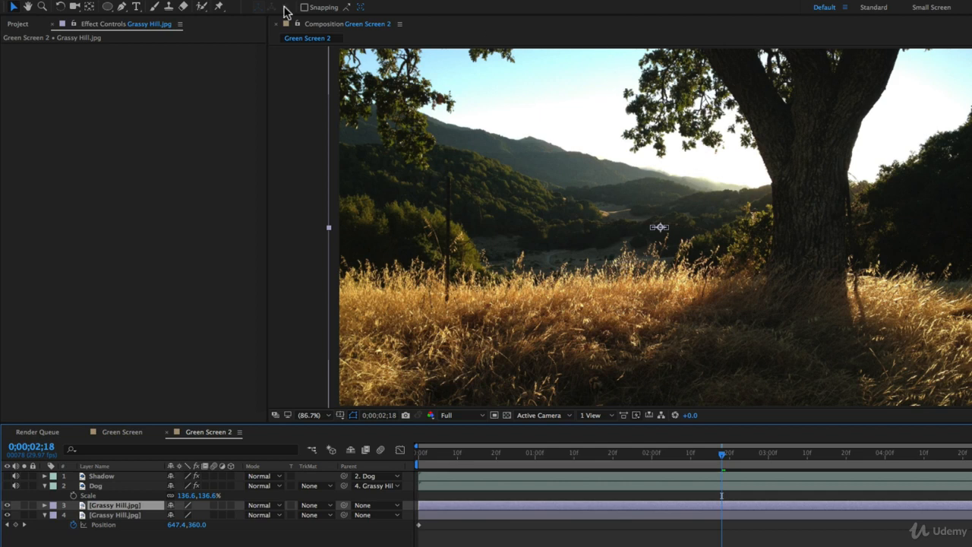
left_click(220, 8)
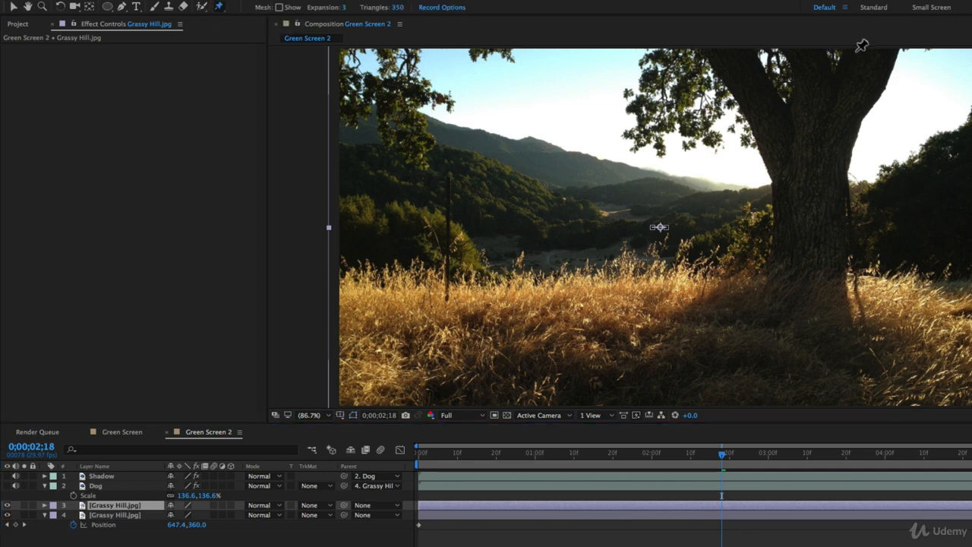
left_click(676, 54)
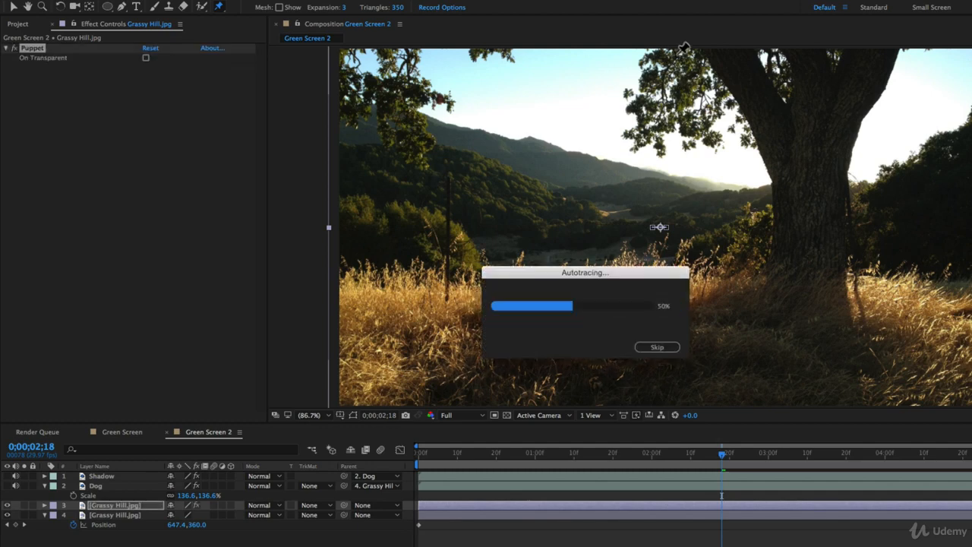
left_click(662, 95)
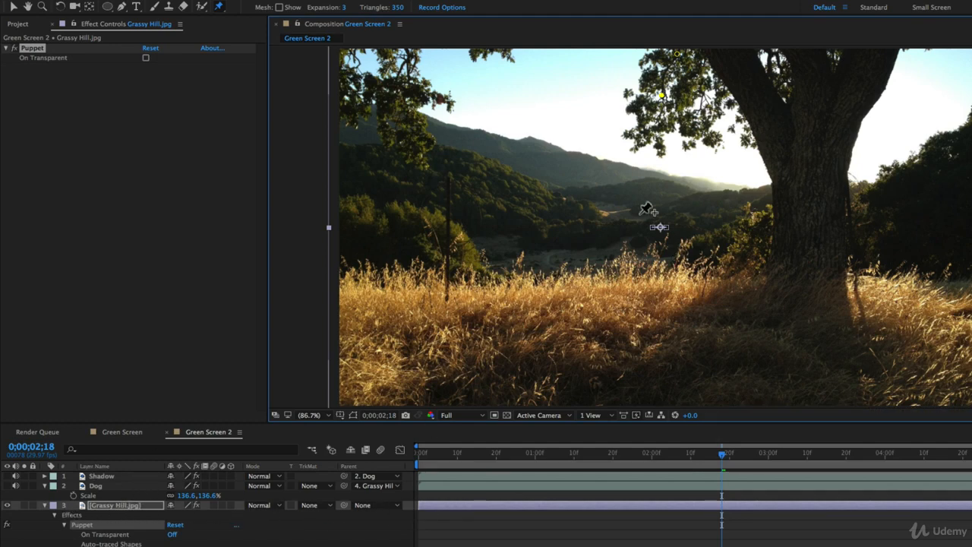
left_click(640, 139)
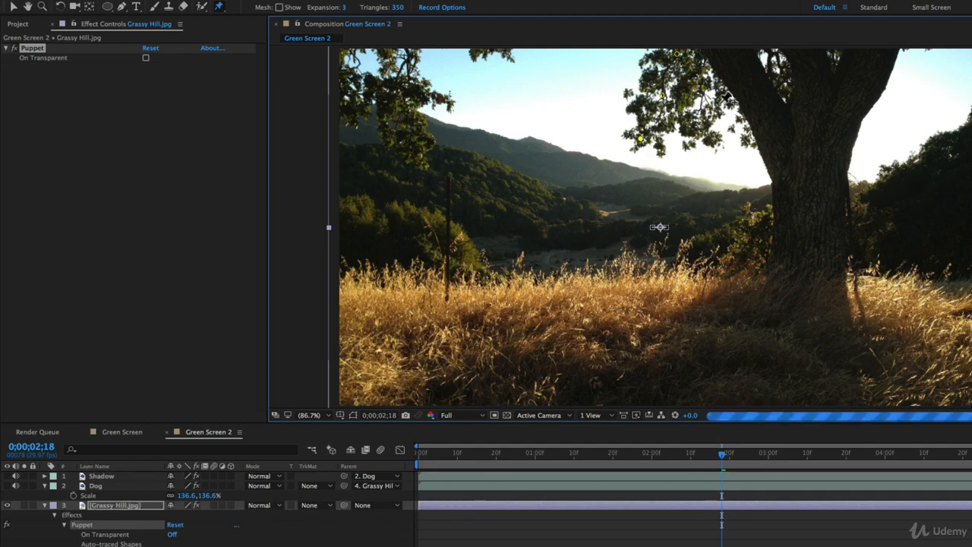
- Add puppet pins along the trunk side of the hanging foliage and in the middle of its leaves
left_click(706, 57)
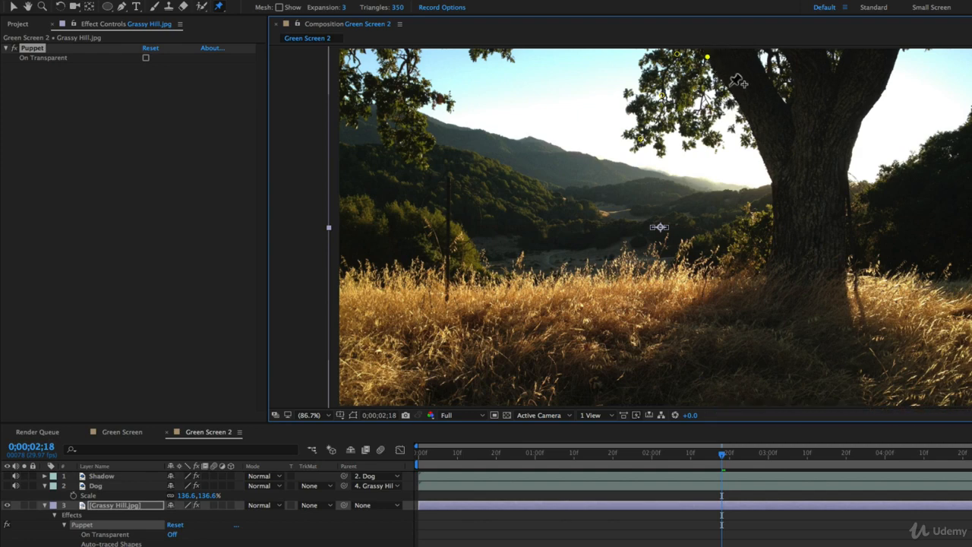
left_click(728, 85)
left_click(747, 119)
left_click(752, 144)
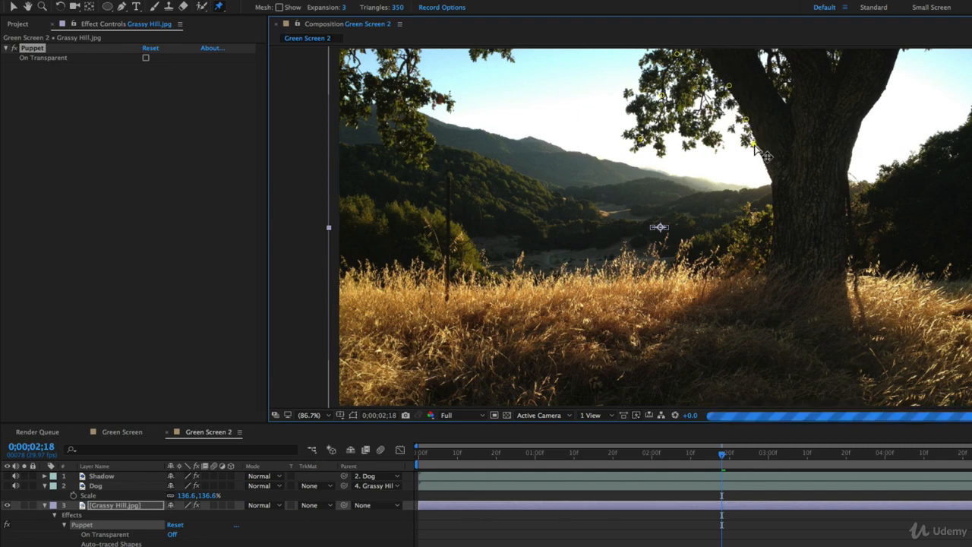
left_click(697, 138)
left_click(694, 97)
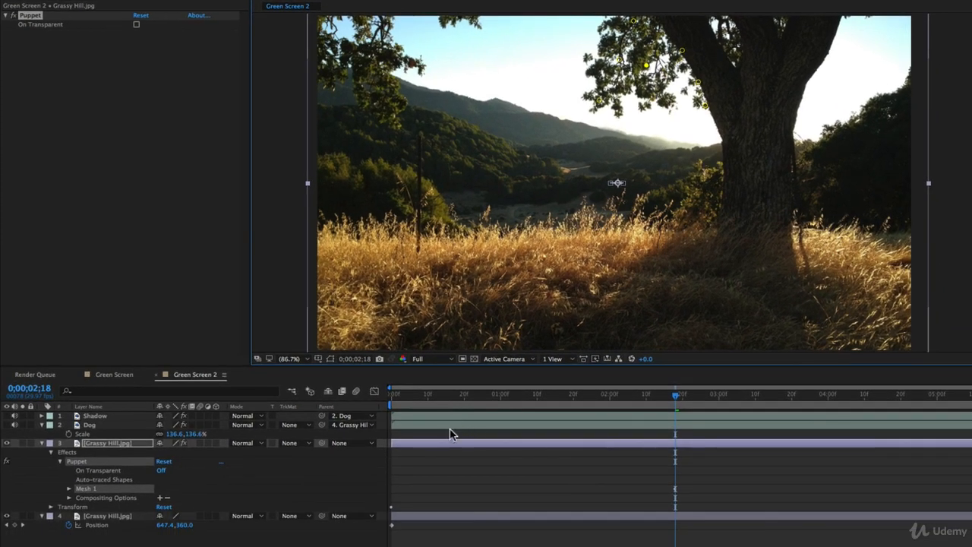
- Reveal the keyframed puppet pin positions in the enlarged timeline and check them against the frames at 0;00;02;04 and 0;00;02;18
key("u")
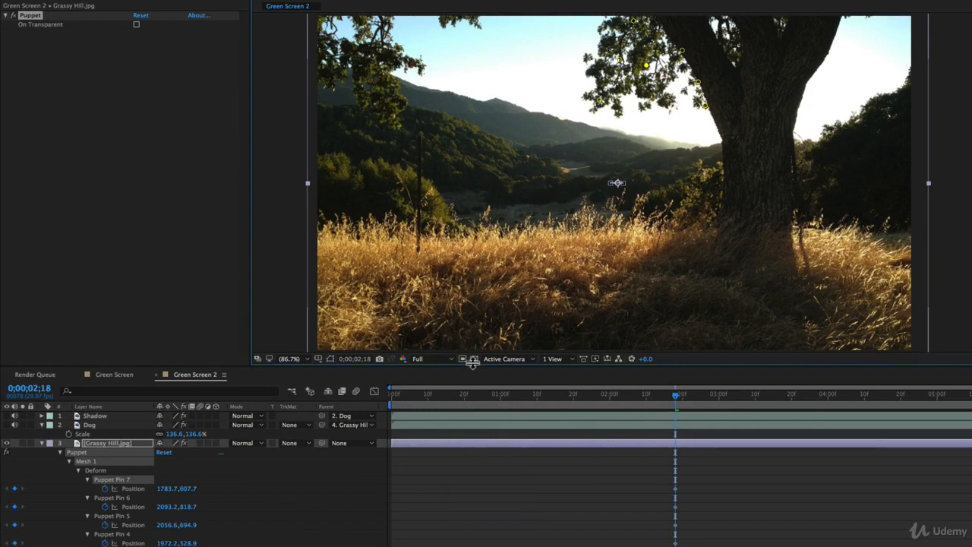
left_click_drag(468, 363, 476, 289)
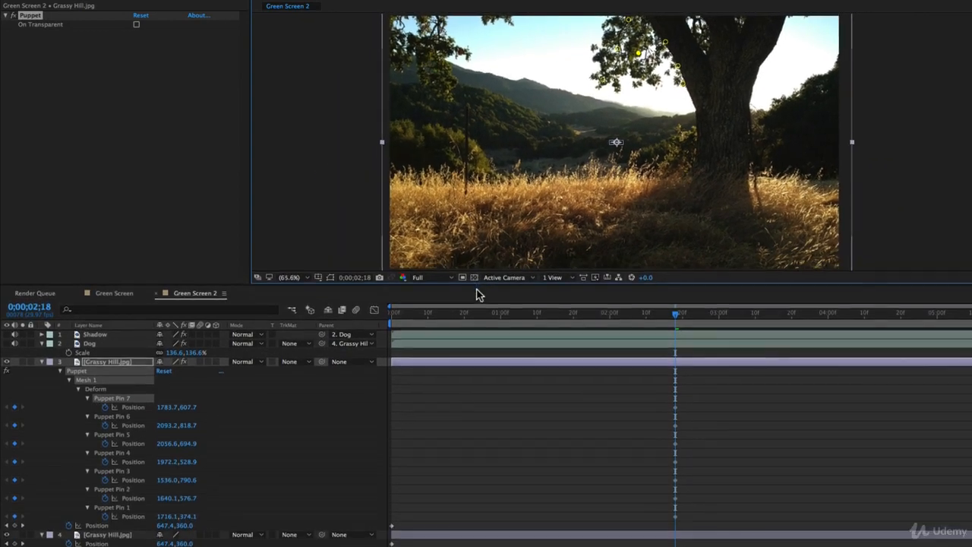
left_click(717, 414)
left_click_drag(673, 322, 624, 325)
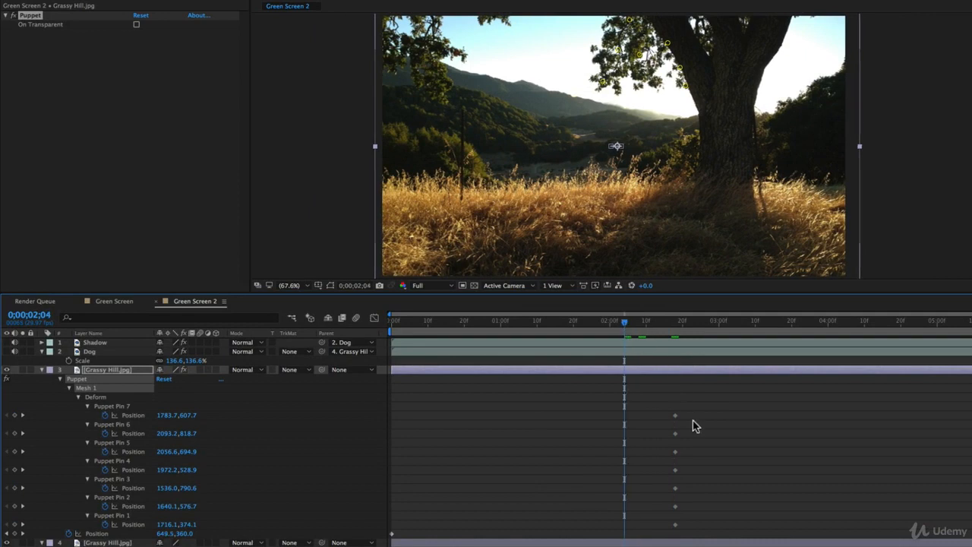
left_click(58, 395)
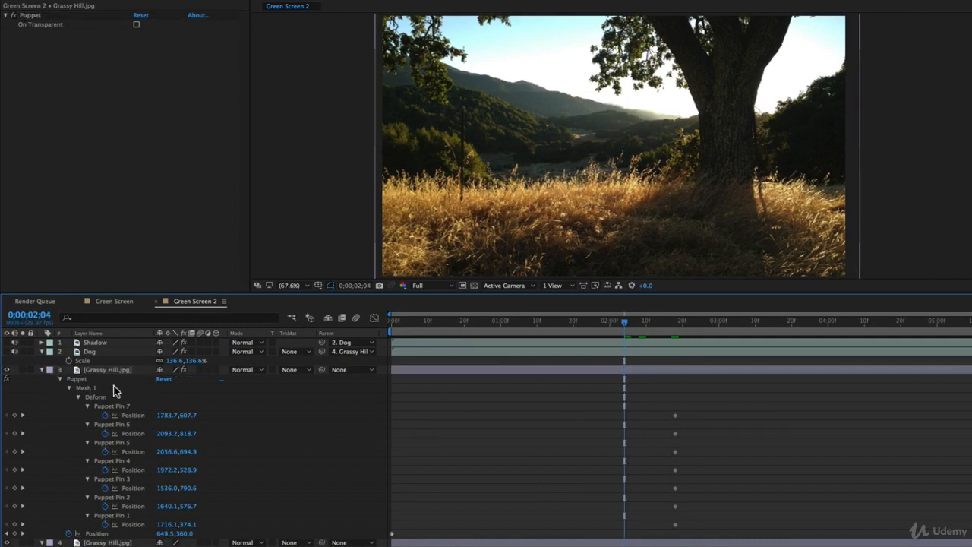
left_click_drag(673, 322, 675, 325)
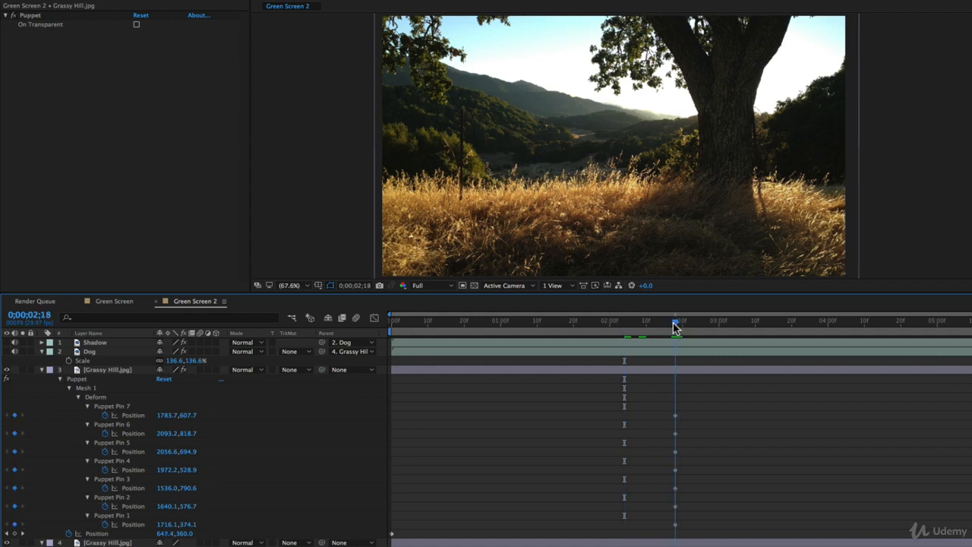
- At 0;00;03;00, move the puppet pin at the foliage's lower outer edge to about 1525, 787
left_click(676, 413)
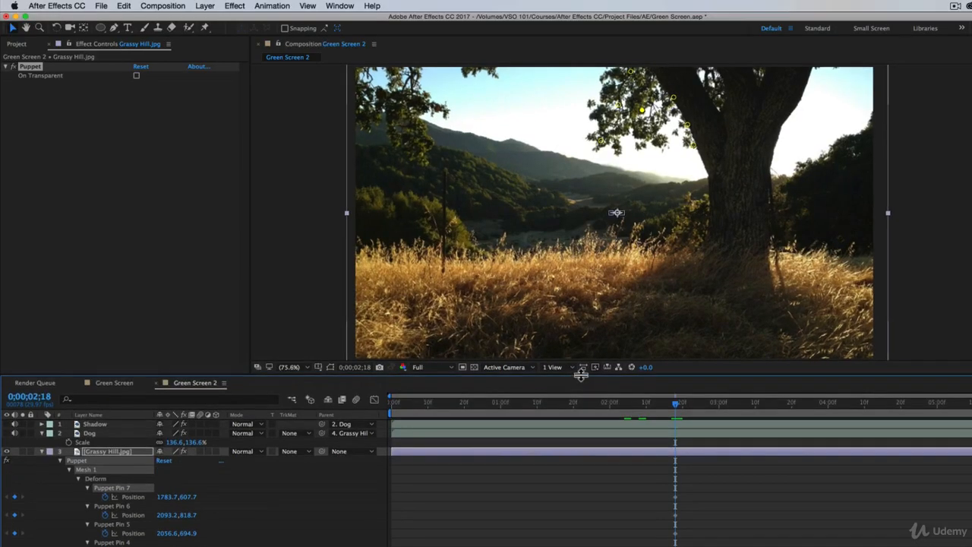
key("z")
left_click(658, 139)
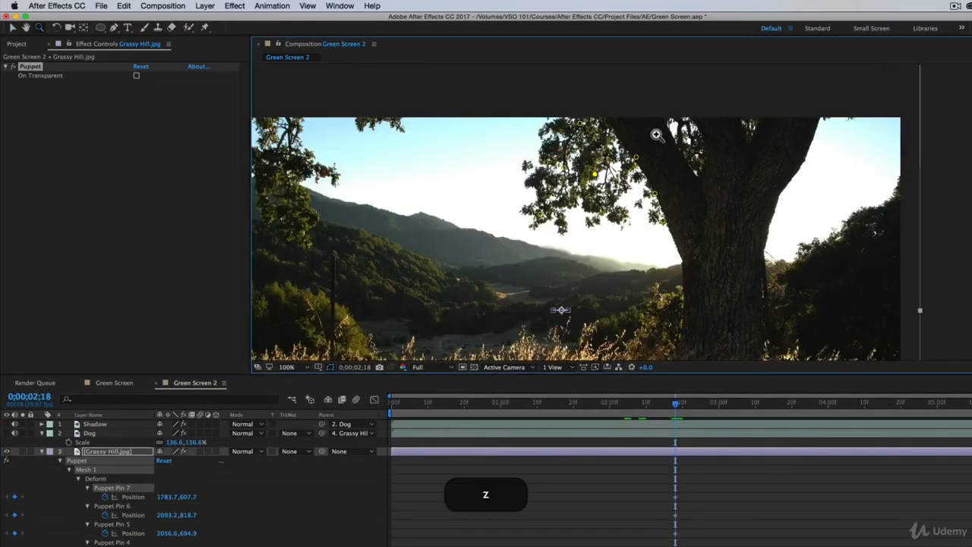
left_click(657, 135)
left_click(570, 272, "alt")
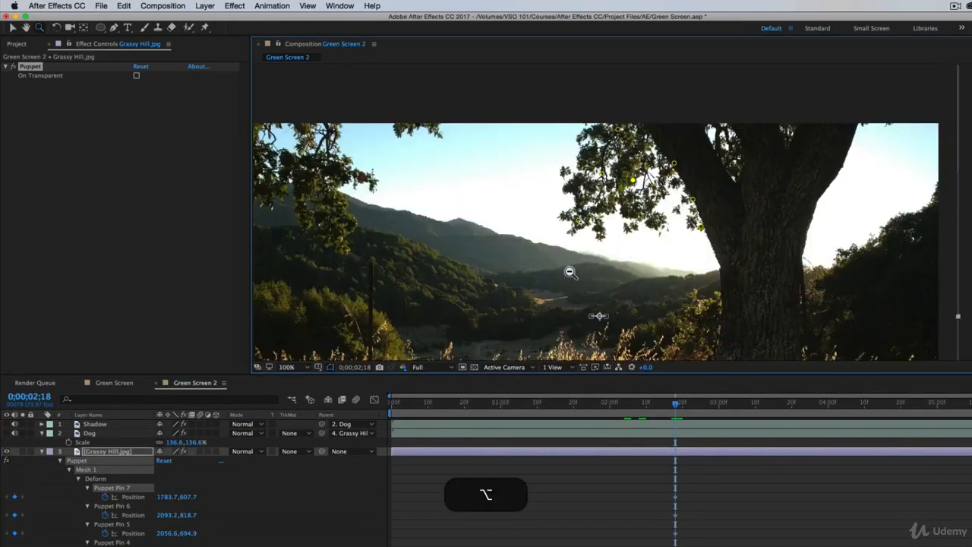
left_click(641, 225)
left_click_drag(639, 215, 623, 250)
left_click(622, 453)
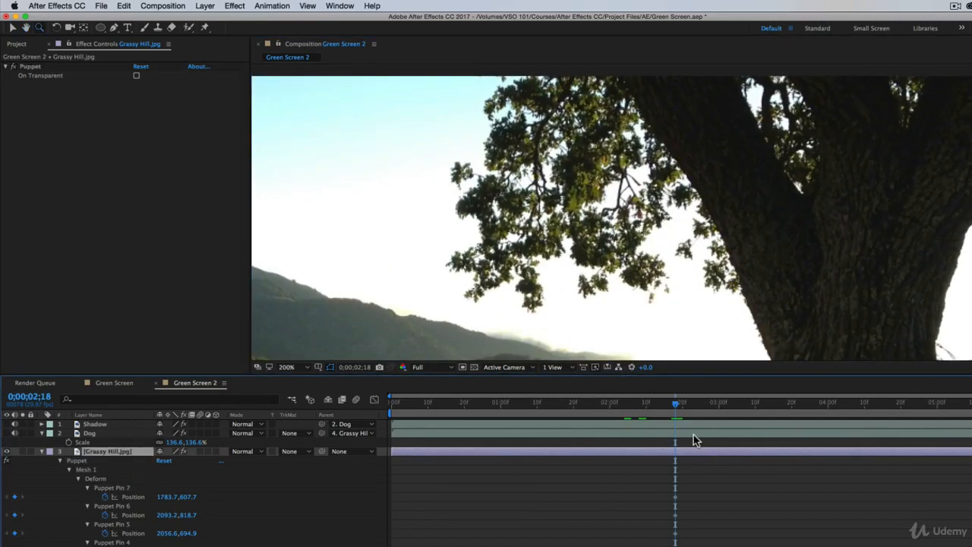
left_click(96, 488)
left_click_drag(674, 408, 718, 408)
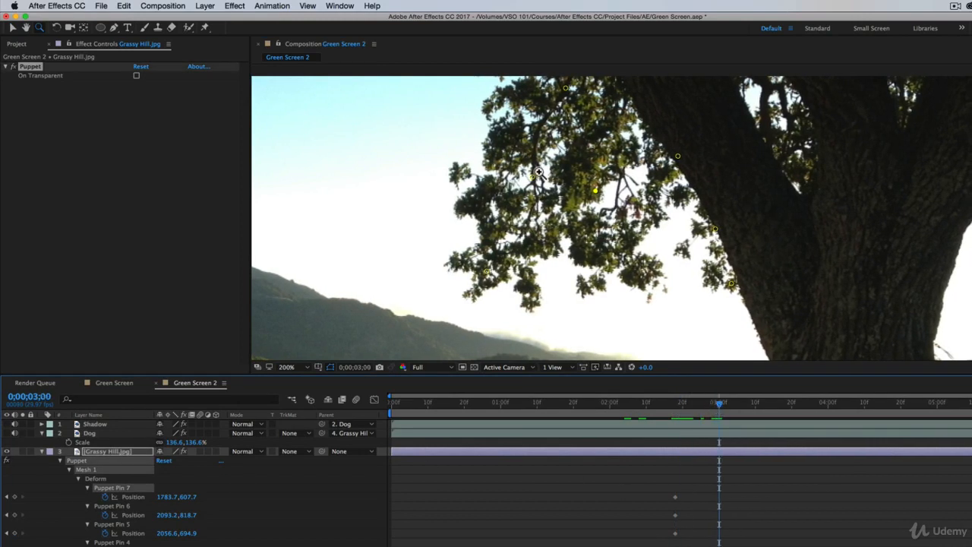
left_click(13, 29)
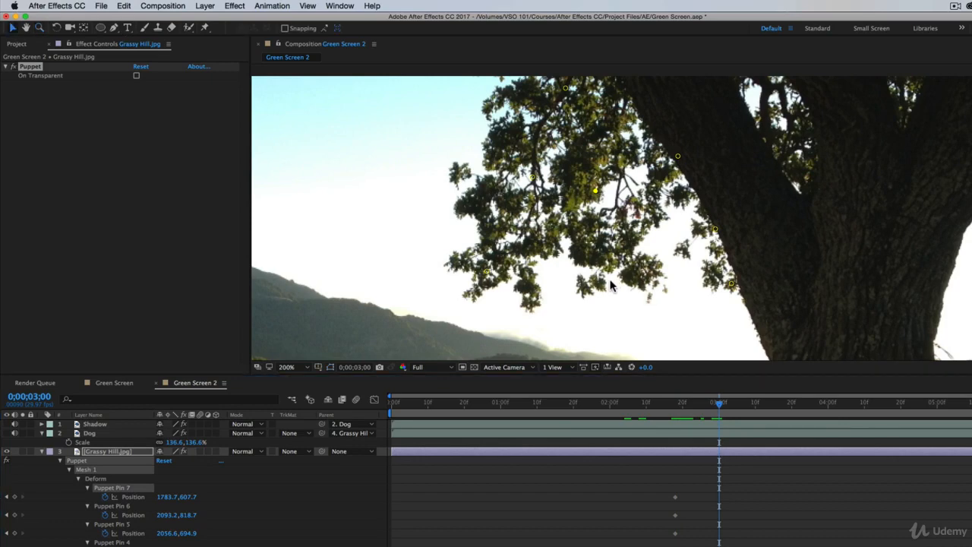
left_click_drag(490, 279, 478, 265)
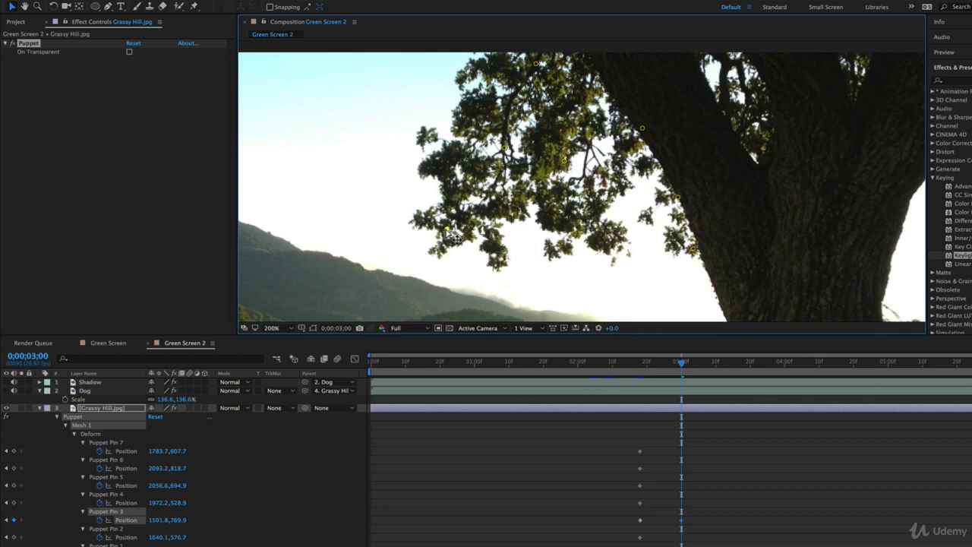
left_click_drag(453, 235, 470, 249)
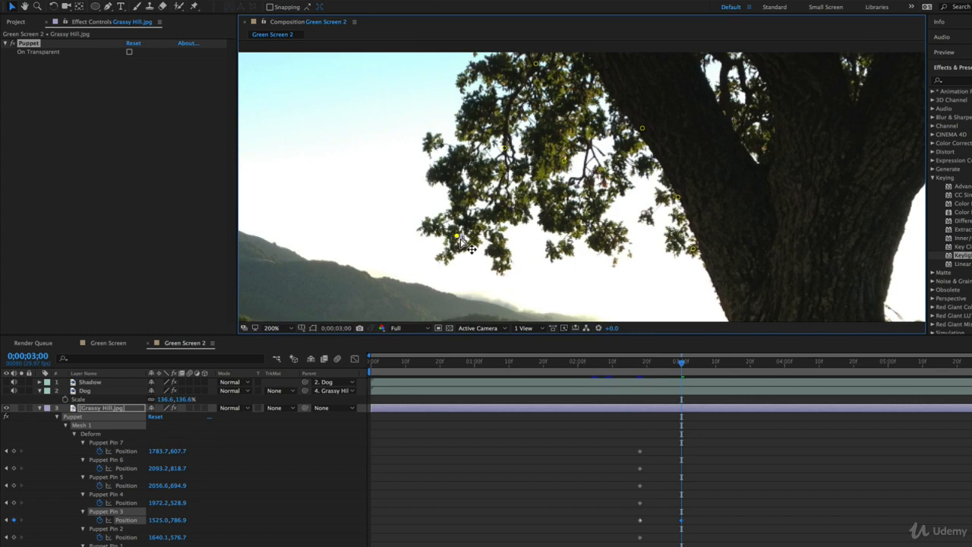
- Try lowering the puppet pin at the foliage's lower outer edge slightly, and undo that move
left_click(290, 328)
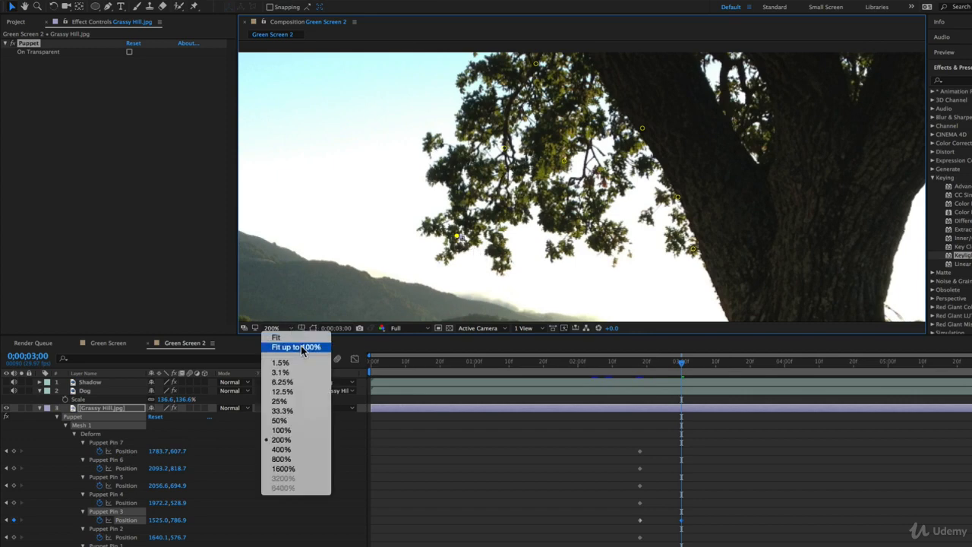
left_click(303, 348)
mouse_move(581, 126)
left_mouse_down()
mouse_move(560, 113)
mouse_move(577, 126)
left_mouse_up()
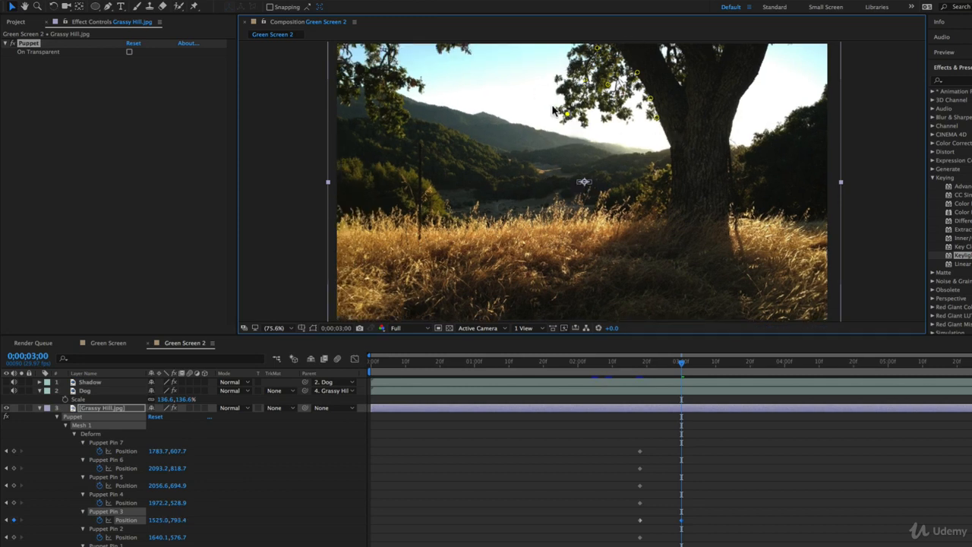
key("super+z")
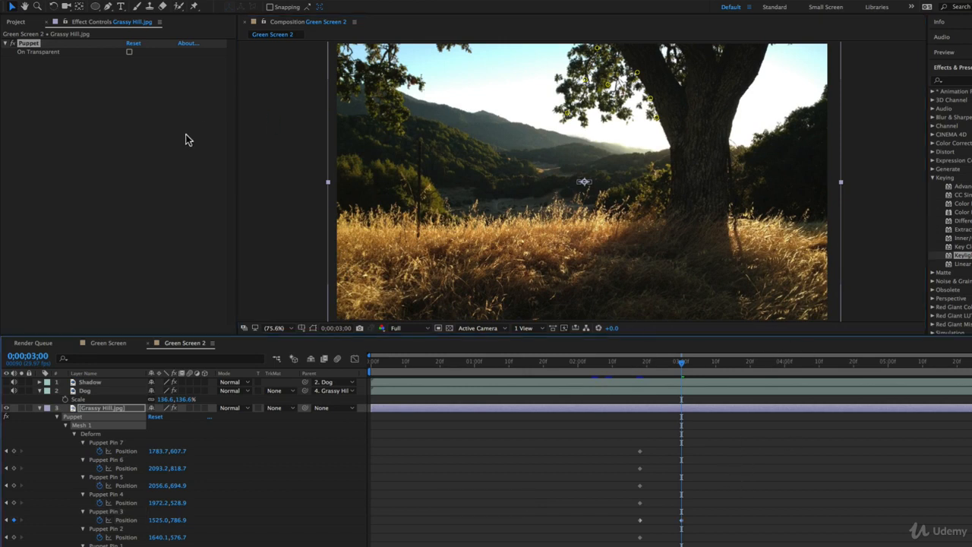
- Draw a closed curved Pen mask around the tree's hanging foliage on the upper Grassy Hill.jpg layer
left_click(108, 7)
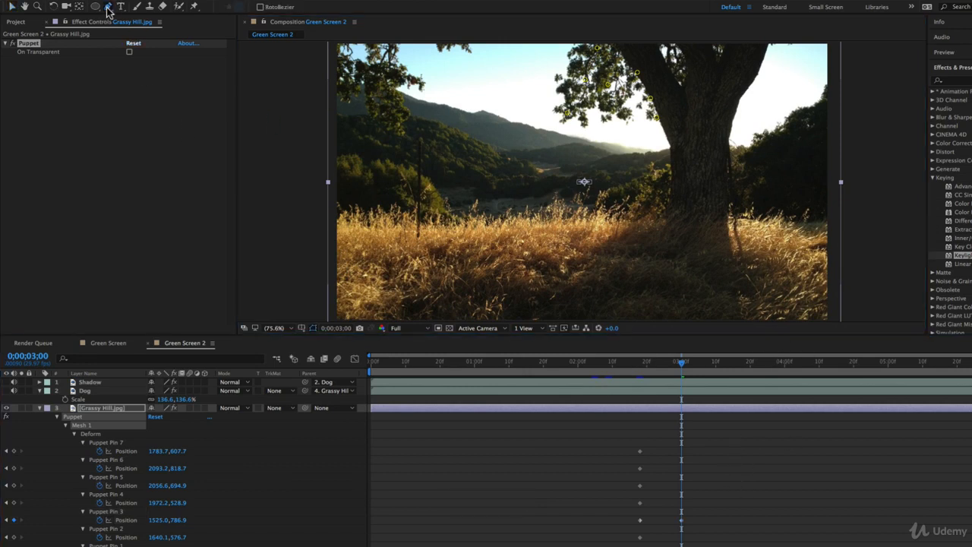
left_click(562, 44)
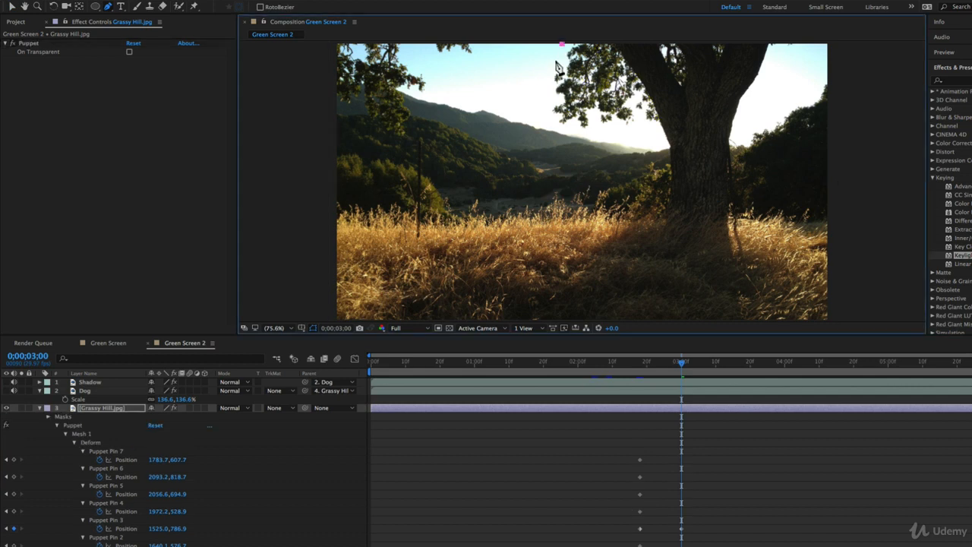
left_click_drag(544, 85, 546, 97)
left_click(555, 126)
left_click(610, 135)
left_click(658, 131)
left_click_drag(662, 107, 641, 64)
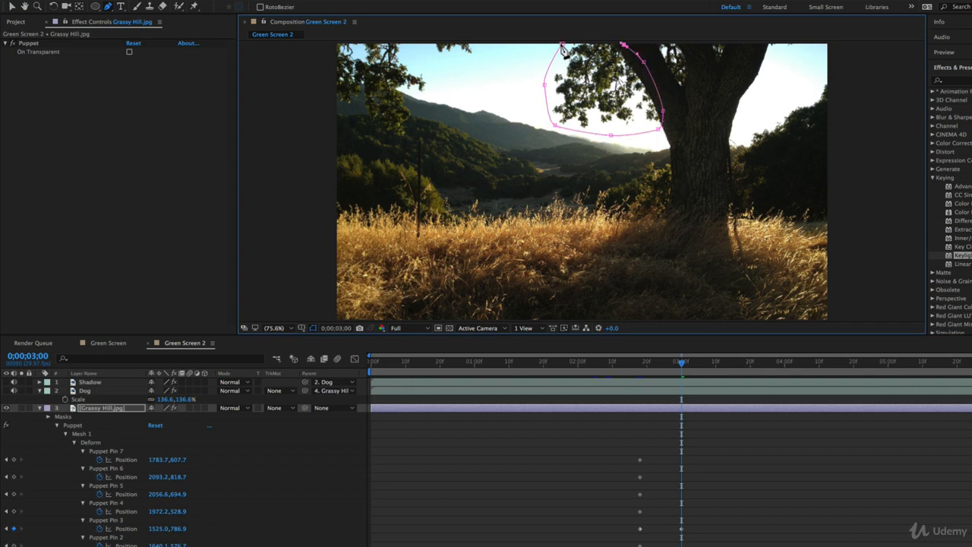
left_click_drag(562, 44, 541, 49)
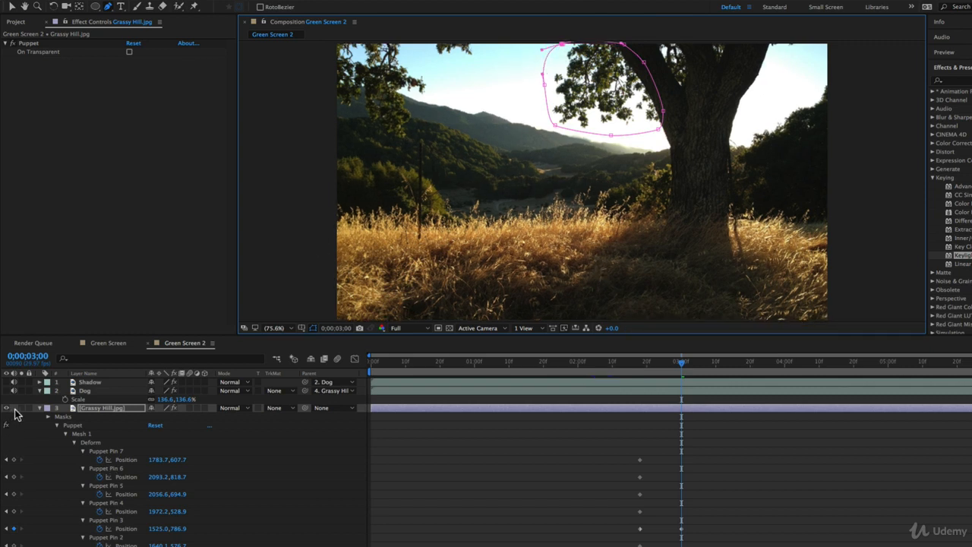
- Set the foliage mask's feather to 78 pixels, hiding the lower Grassy Hill.jpg layer only while adjusting it
left_click(40, 408)
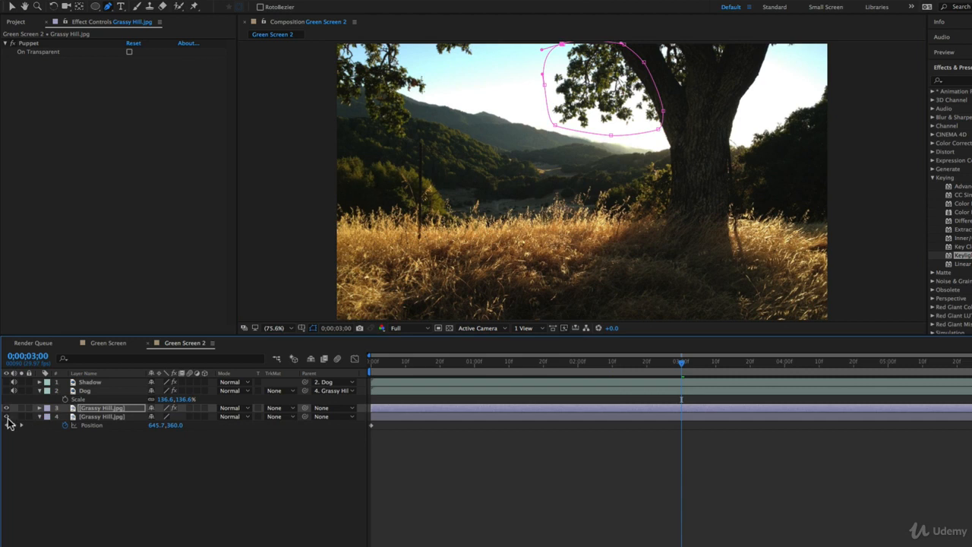
left_click(7, 416)
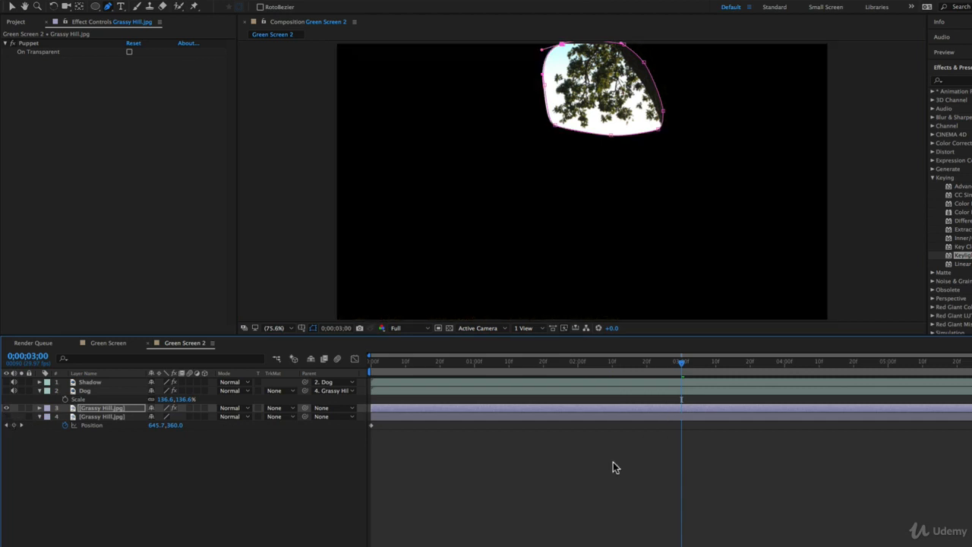
key("f")
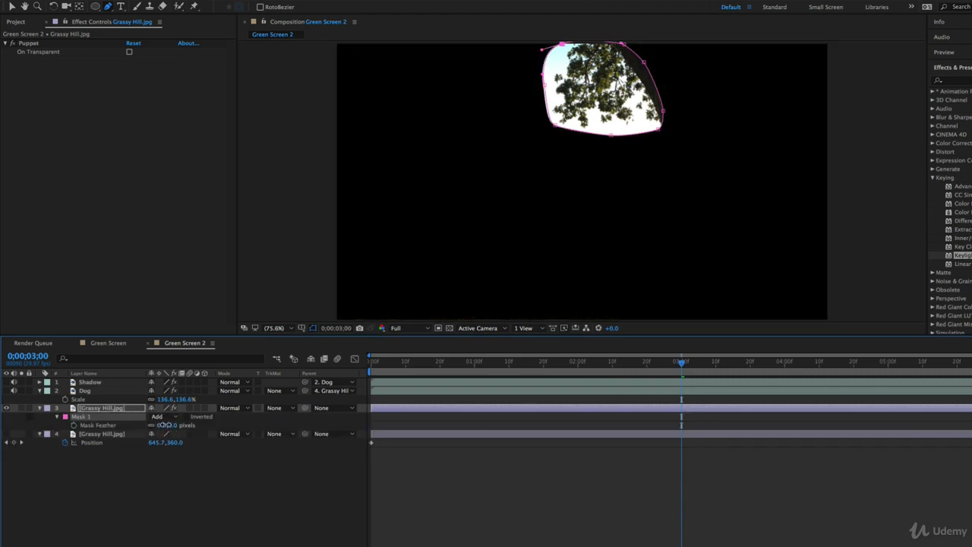
left_click_drag(195, 425, 194, 425)
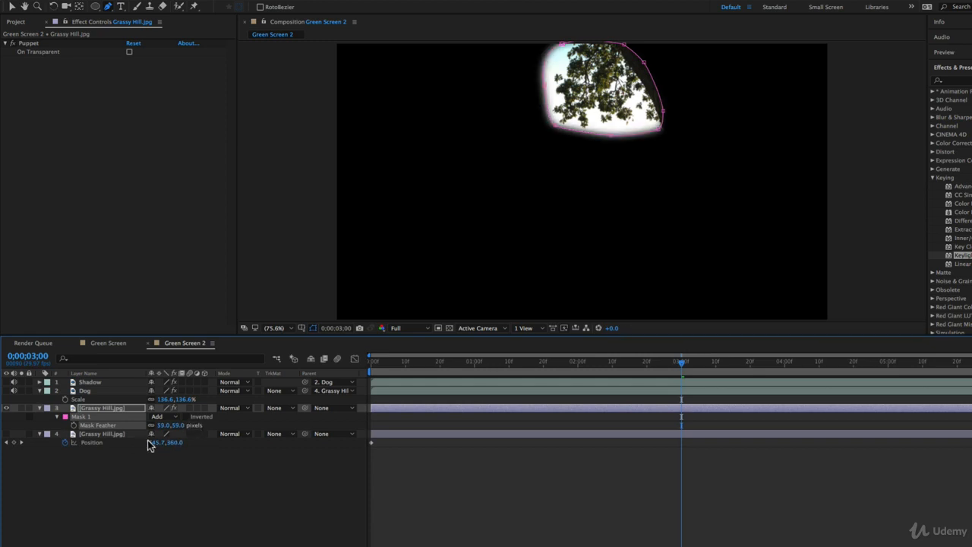
left_click_drag(158, 426, 176, 431)
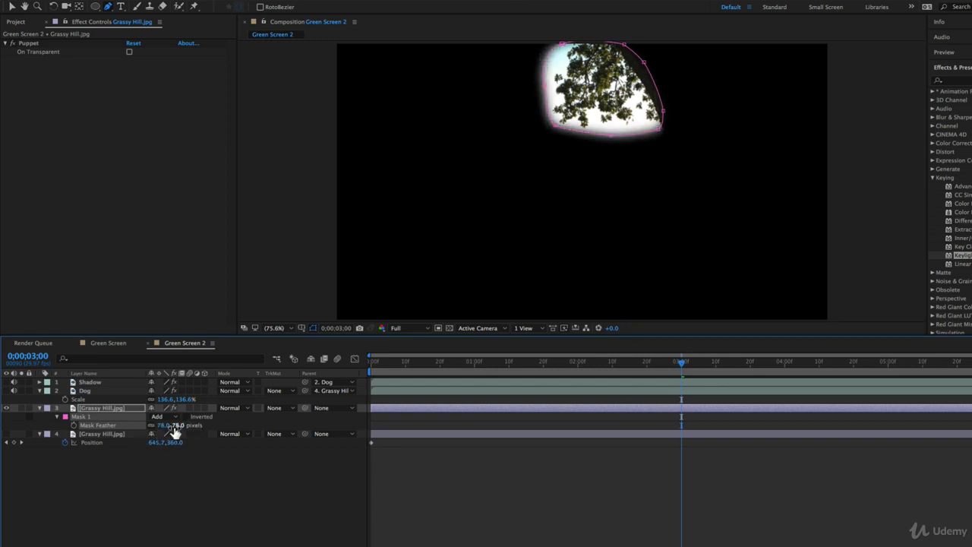
left_click(7, 433)
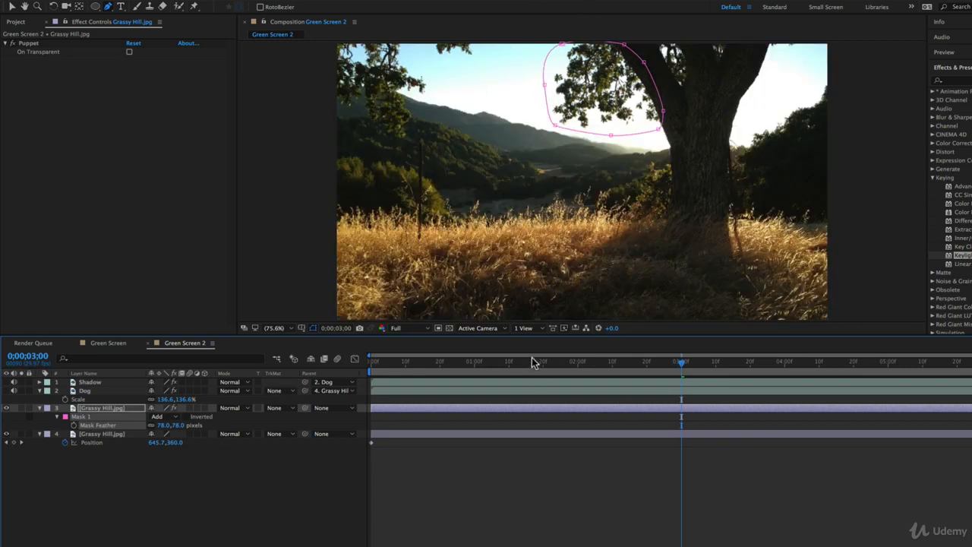
- Reveal the upper Grassy Hill.jpg layer's keyframes and shift the first position keyframes of all seven puppet pins to the composition's start
left_click(443, 513)
left_click(460, 408)
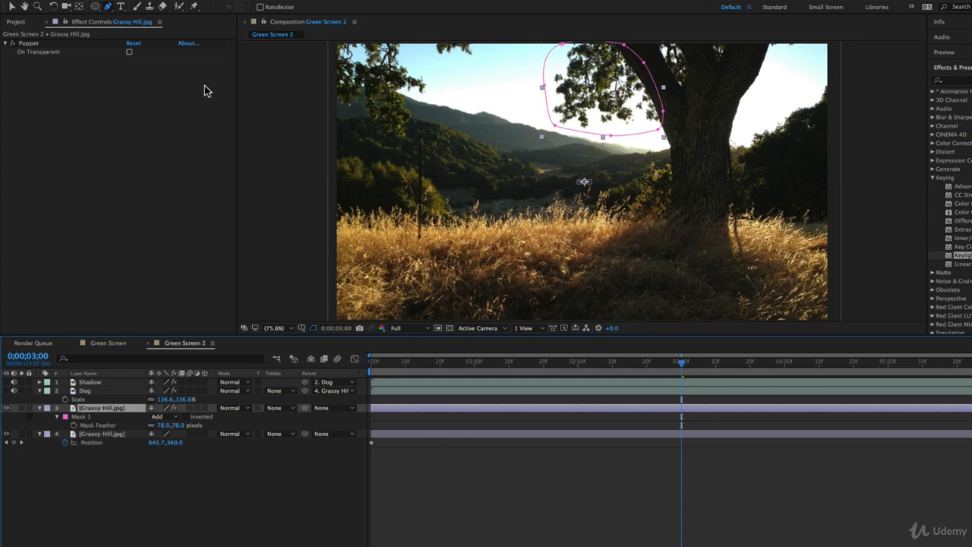
left_click(194, 6)
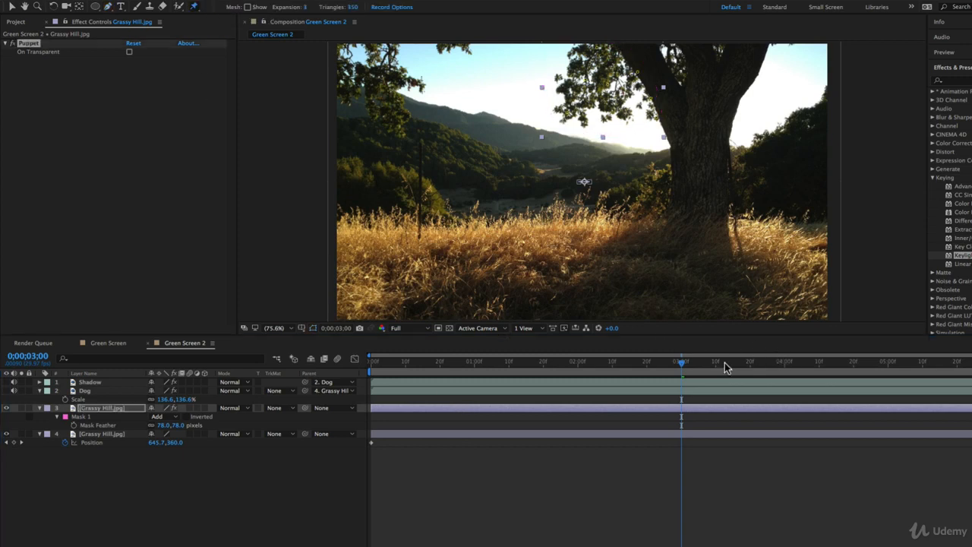
key("u")
scroll(678, 462, "down", 5)
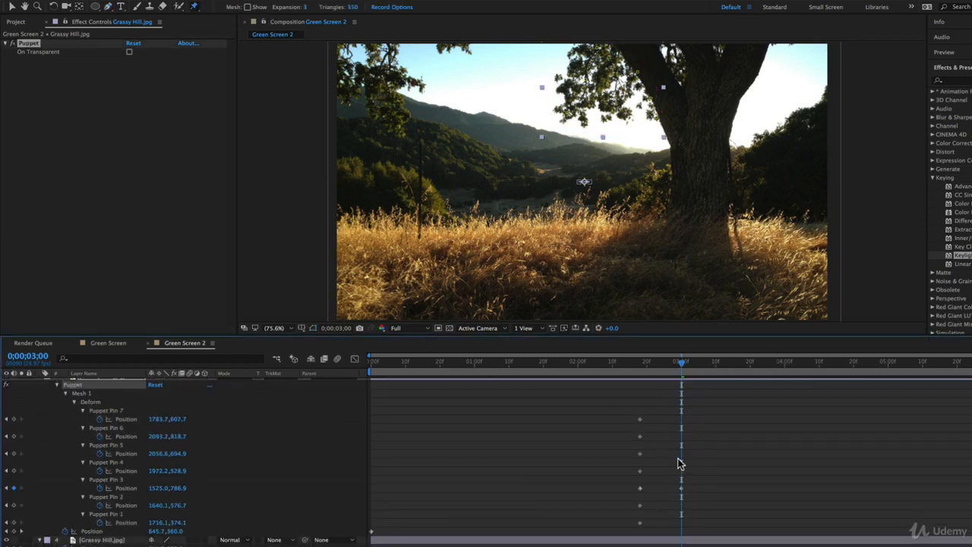
left_click_drag(640, 445, 632, 532)
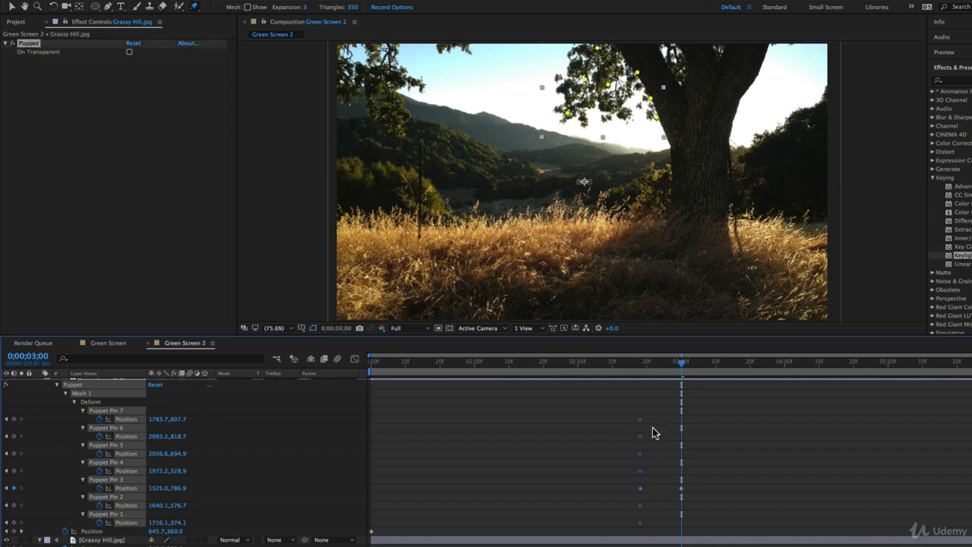
left_click_drag(372, 436, 370, 434)
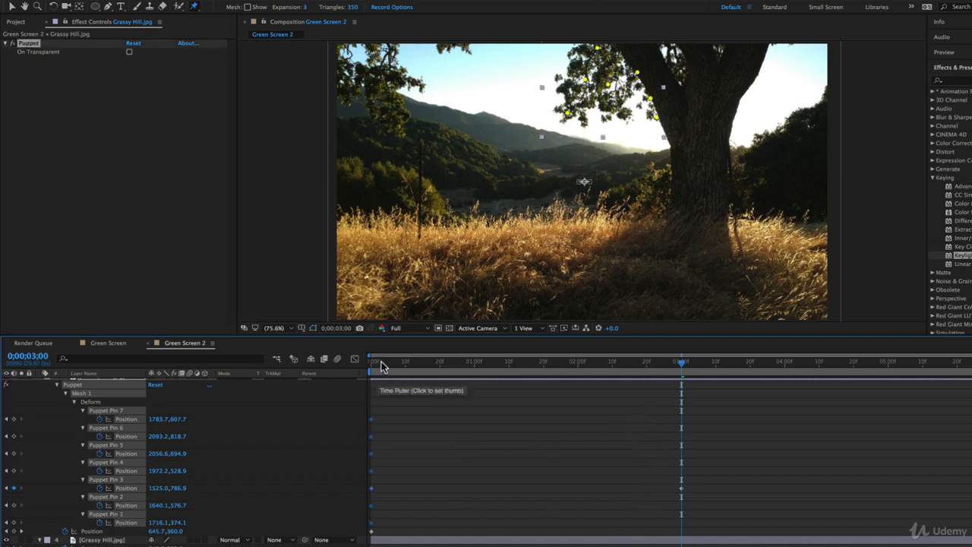
- Scrub the foliage movement from the start to 0;00;02;04 and delete Puppet Pin 3's position keyframe at 0;00;03;00
left_click_drag(380, 361, 327, 370)
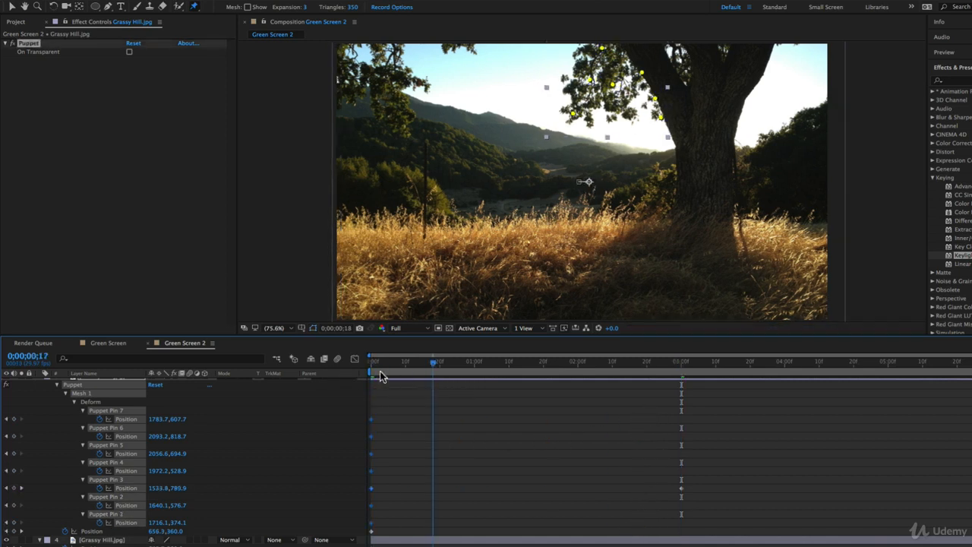
left_click_drag(388, 363, 592, 365)
left_click(565, 395)
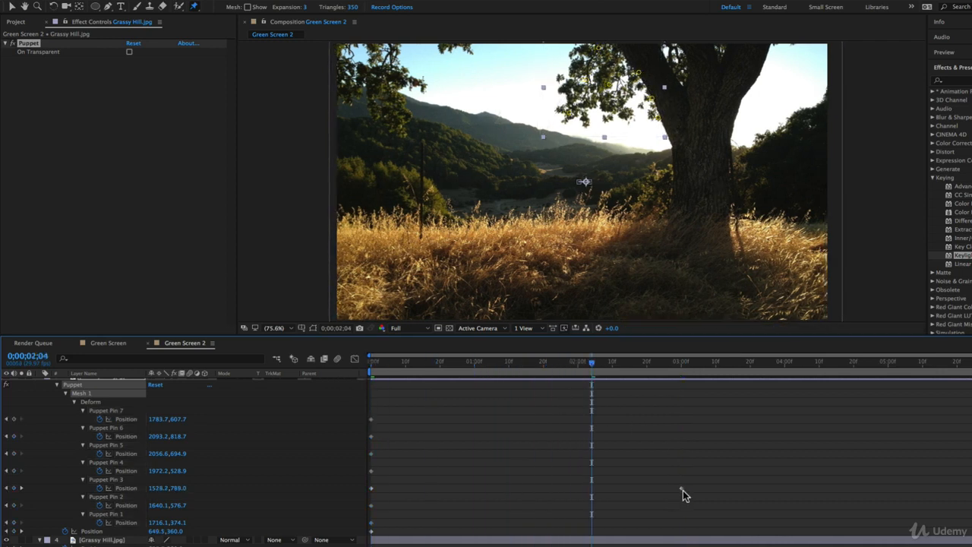
left_click_drag(732, 455, 670, 495)
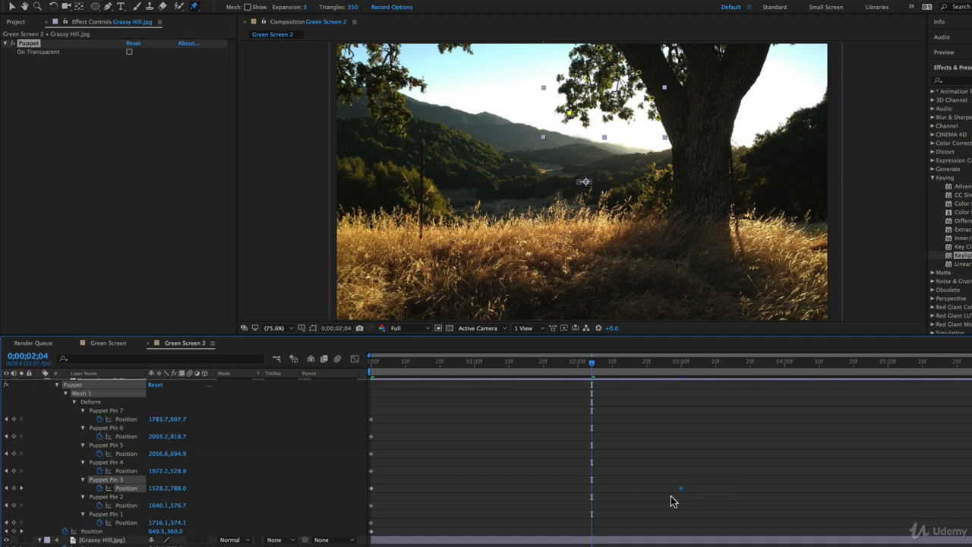
key("BackSpace")
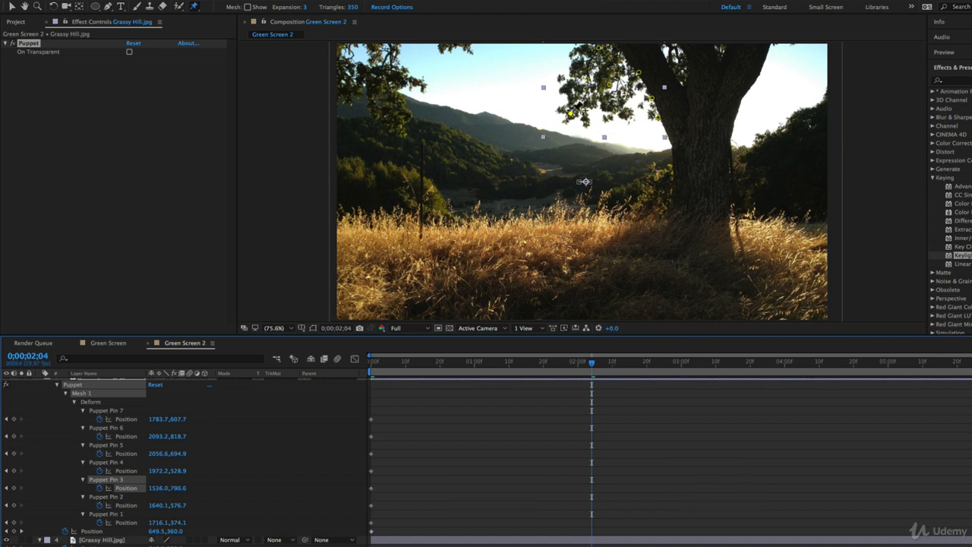
- At 0;00;02;04, move Puppet Pin 3 up and outward to about 1520, 778 to keyframe its position
left_click(11, 6)
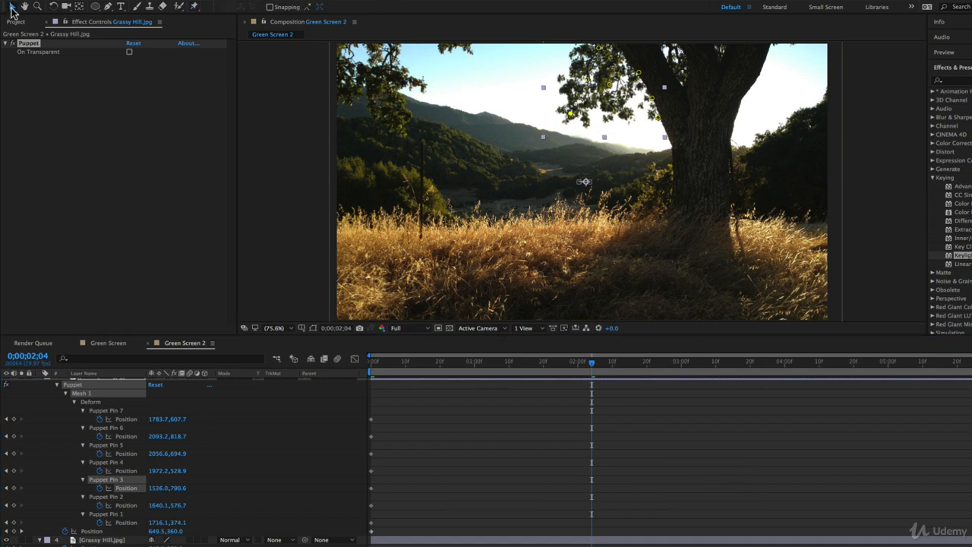
left_click(575, 119)
left_click_drag(569, 114, 567, 111)
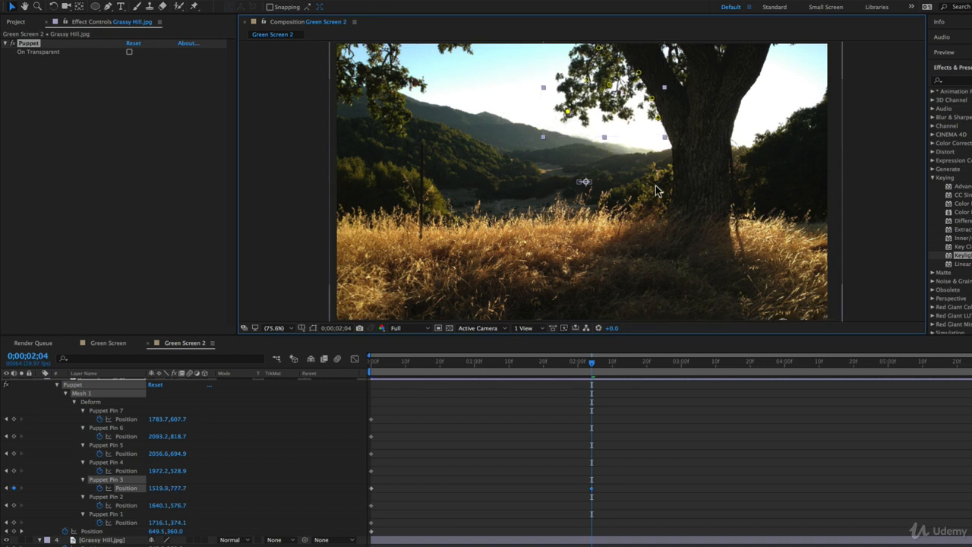
- At 0;00;04;08, move Puppet Pin 3 back down and inward to about 1536, 794, adding another position keyframe
left_click(812, 363)
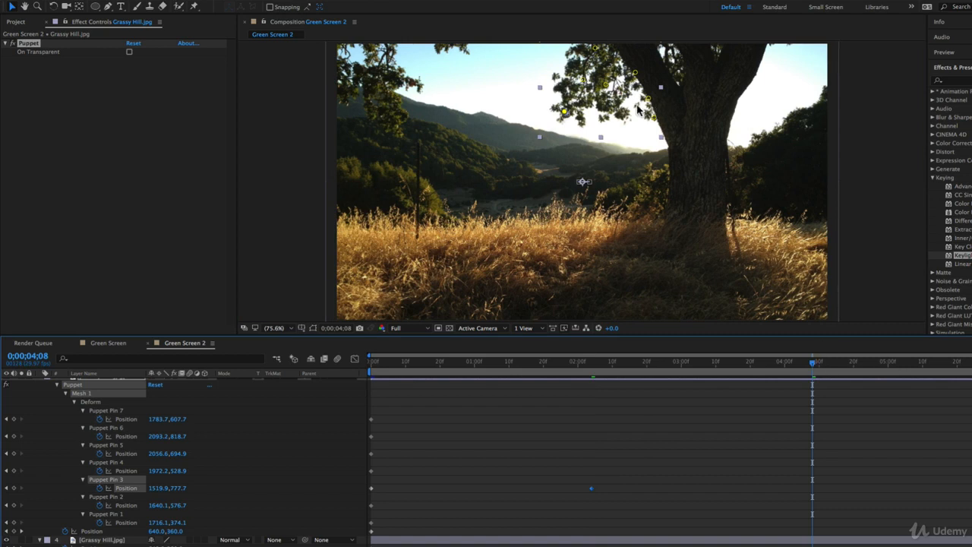
left_click_drag(574, 122, 577, 124)
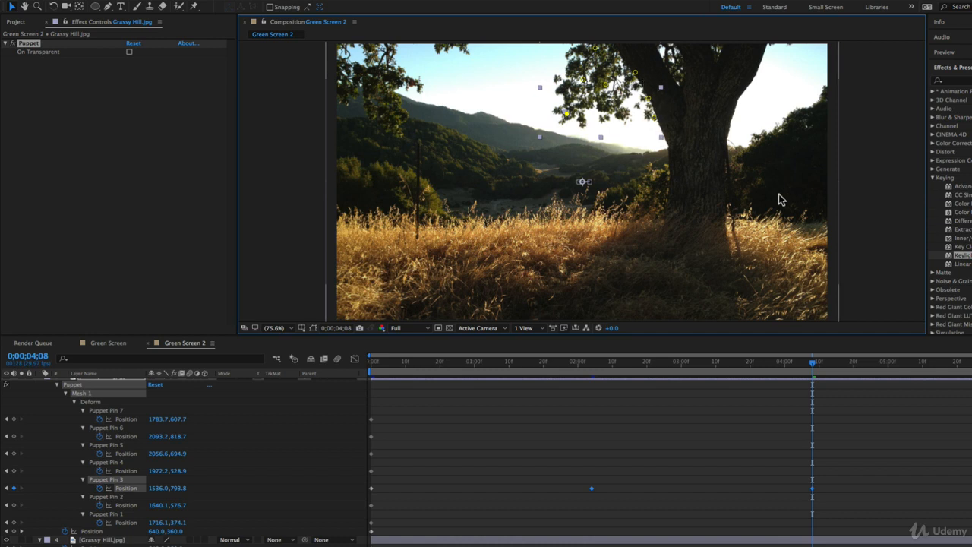
left_click_drag(835, 414, 408, 462)
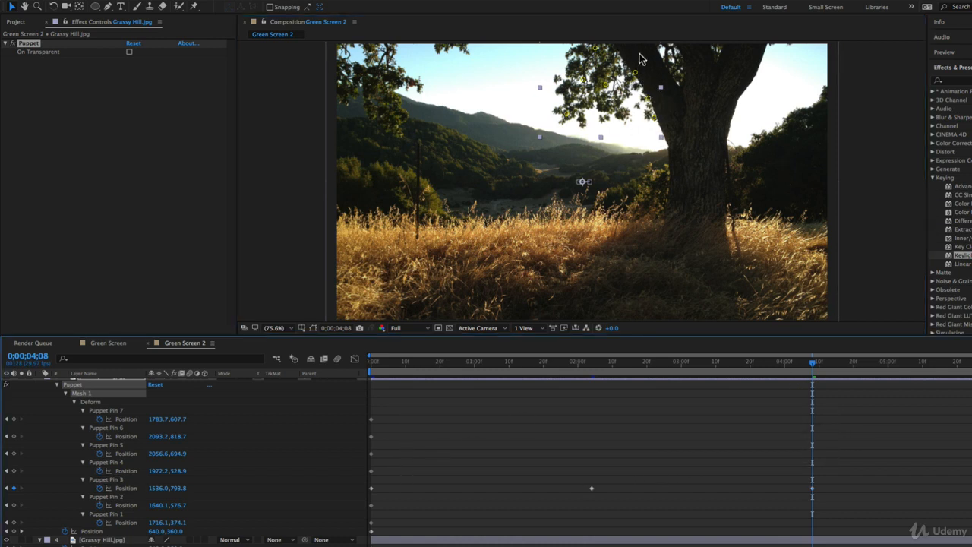
- Move Puppet Pin 3's middle position keyframe from 0;00;03;00 to about 0;00;03;02
mouse_move(657, 109)
left_mouse_down()
mouse_move(636, 104)
mouse_move(665, 110)
mouse_move(647, 111)
left_mouse_up()
key("super+z")
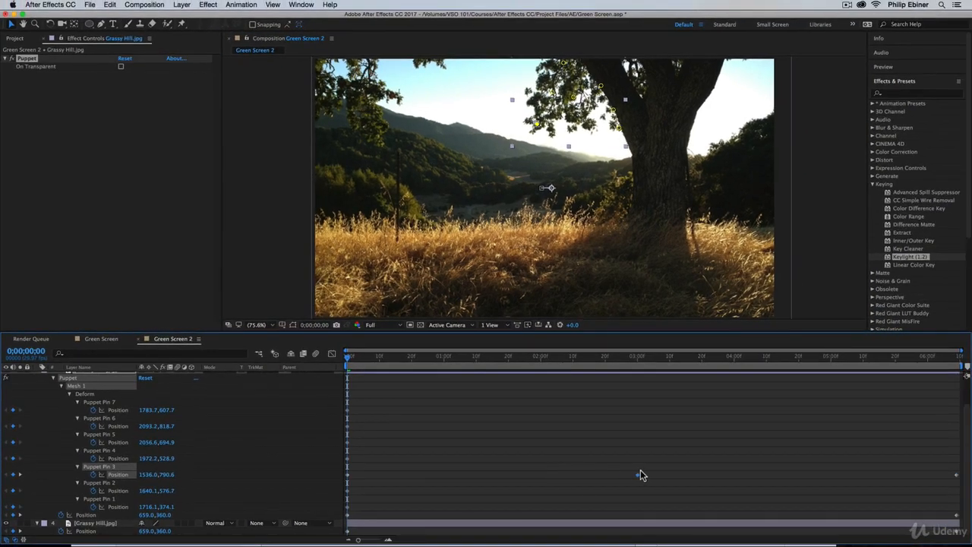
left_click_drag(640, 474, 647, 474)
- Play back the foliage sway and collapse the properties of the upper Grassy Hill.jpg layer
key("space")
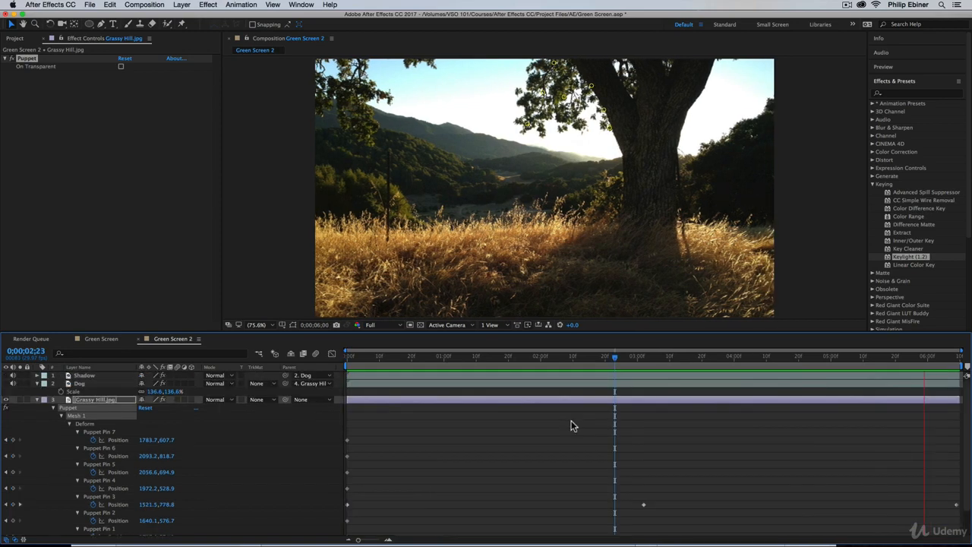
scroll(571, 420, "down", 2)
key("space")
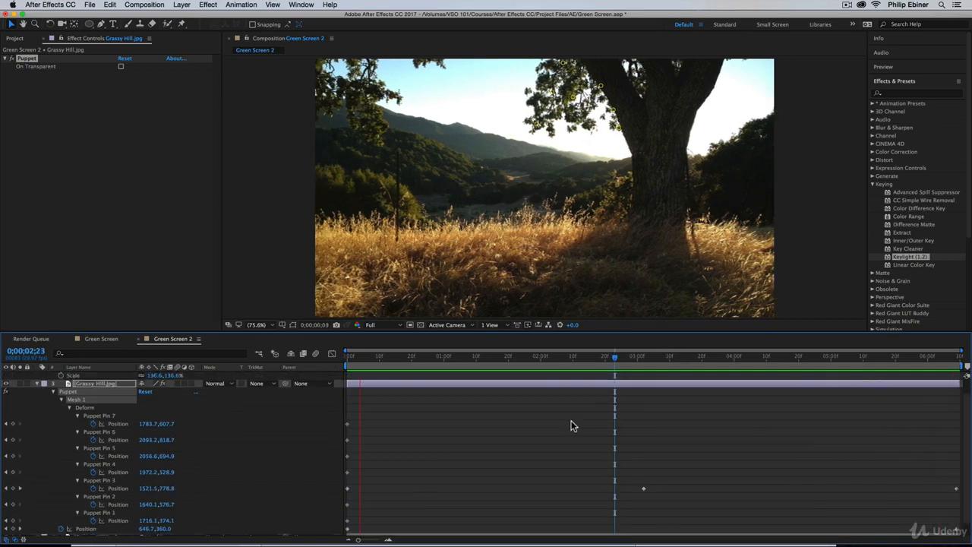
left_click(36, 383)
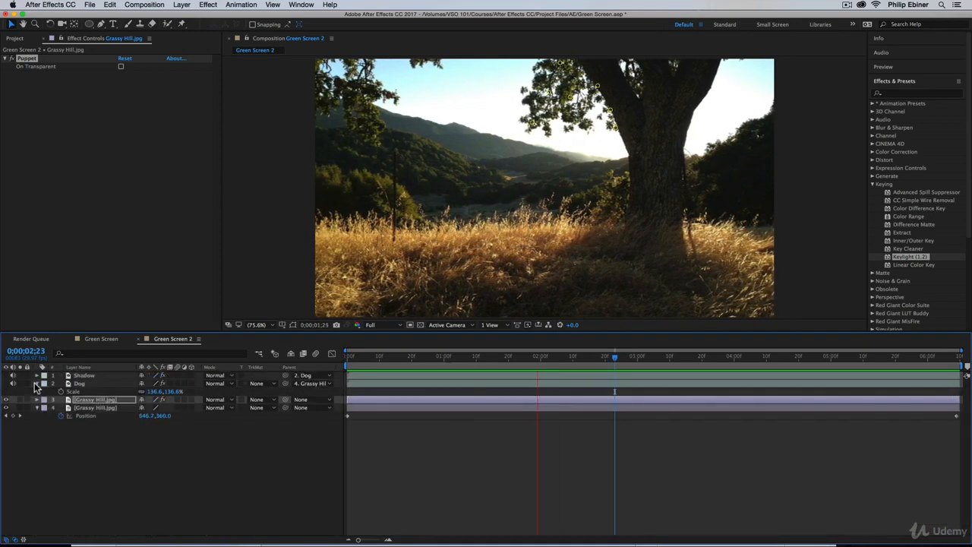
left_click(530, 466)
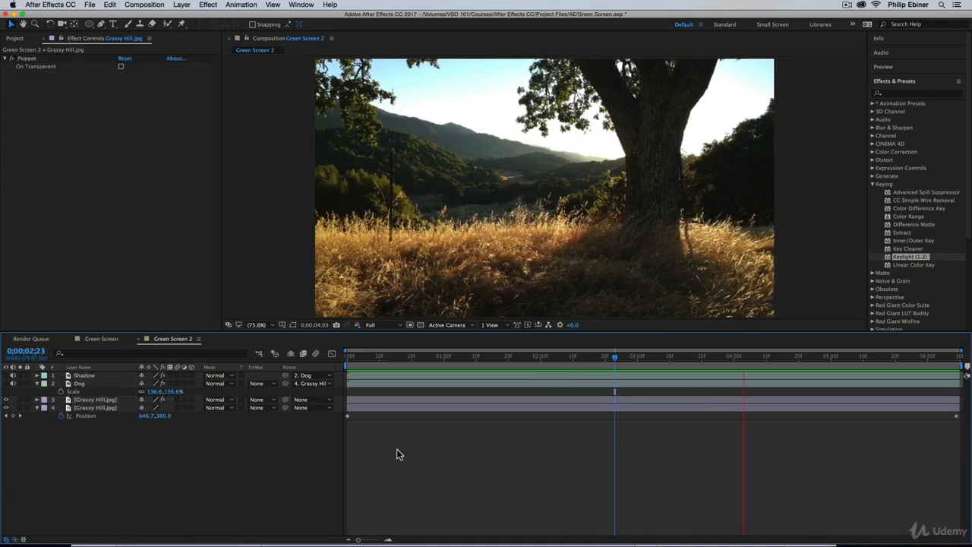
key("space")
- Rename the upper Grassy Hill.jpg layer as Leaves and deselect it
left_click(104, 401)
key("Return")
type("Le")
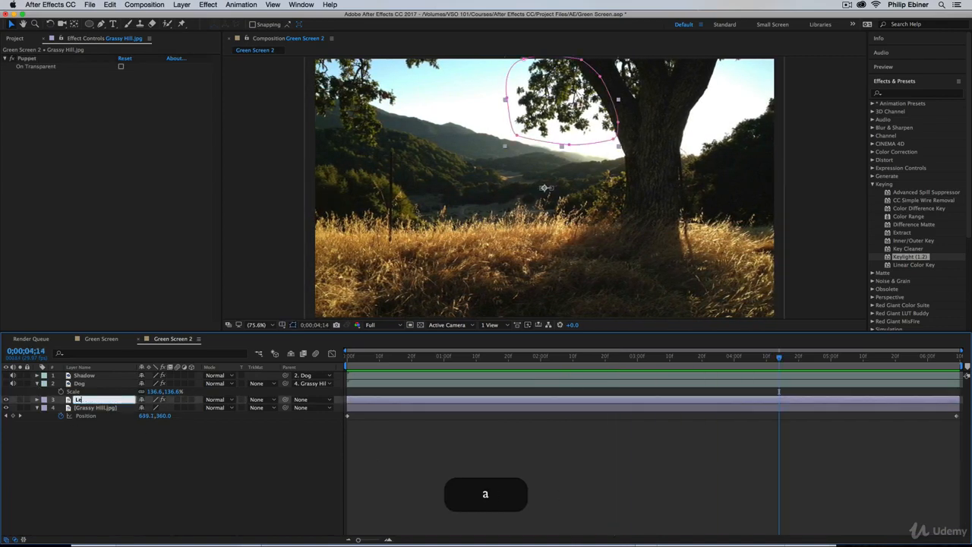
type("aves")
key("Return")
left_click(462, 444)
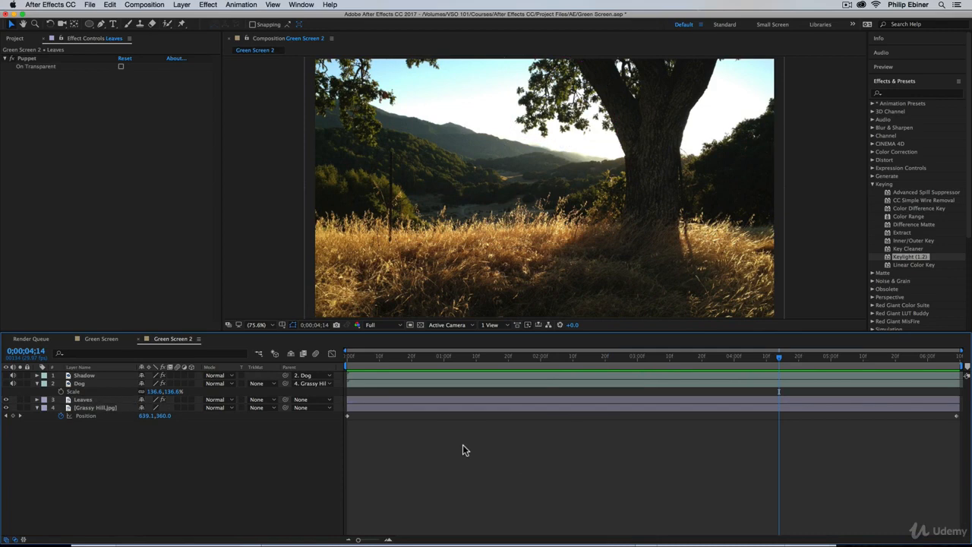
- Play the composition from 0;00;04;14 with all layers deselected to check the leaf movement
left_click(458, 398)
left_click(377, 485)
key("space")
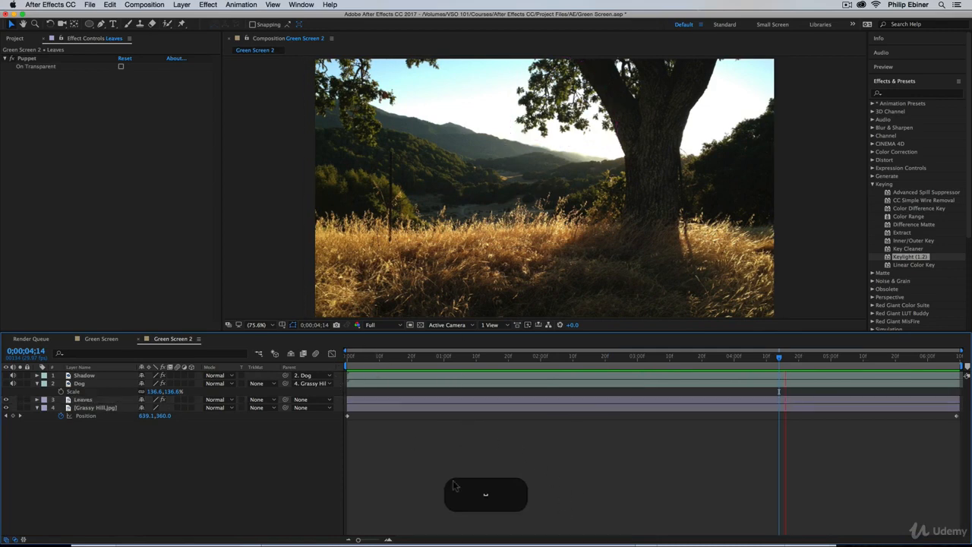